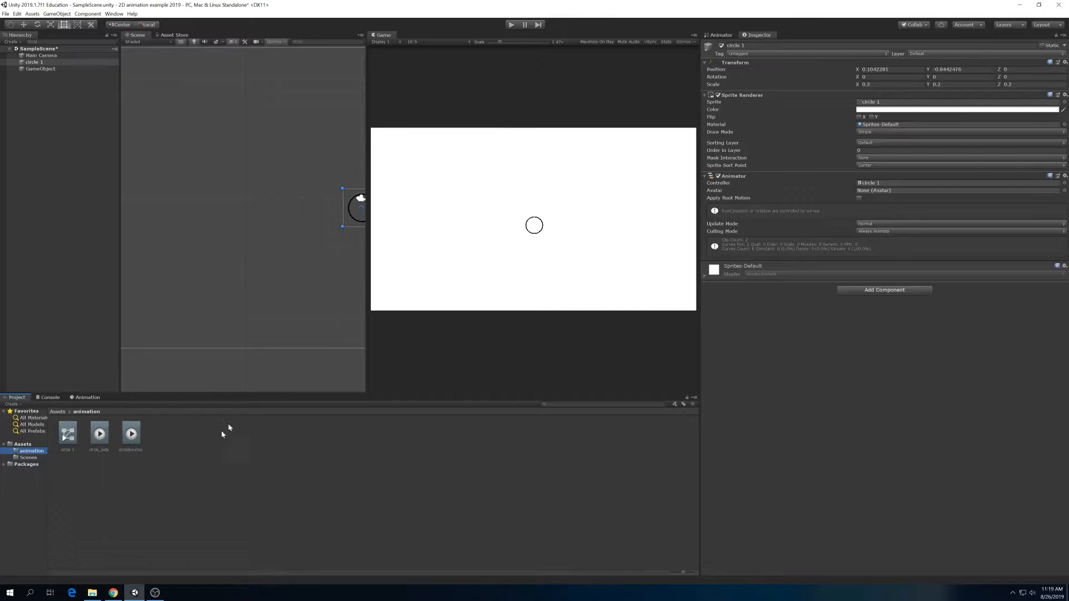
# - Rename the circle 1 object in the scene hierarchy as circle_moving
pyautogui.click(28, 458)
pyautogui.click(25, 444)
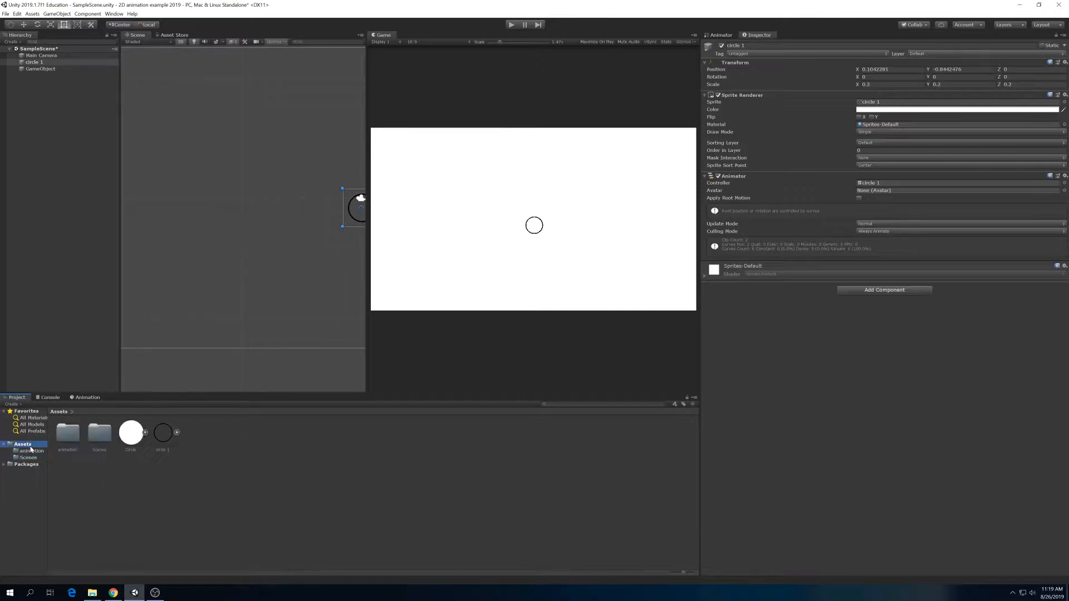
pyautogui.click(37, 70)
pyautogui.click(40, 63)
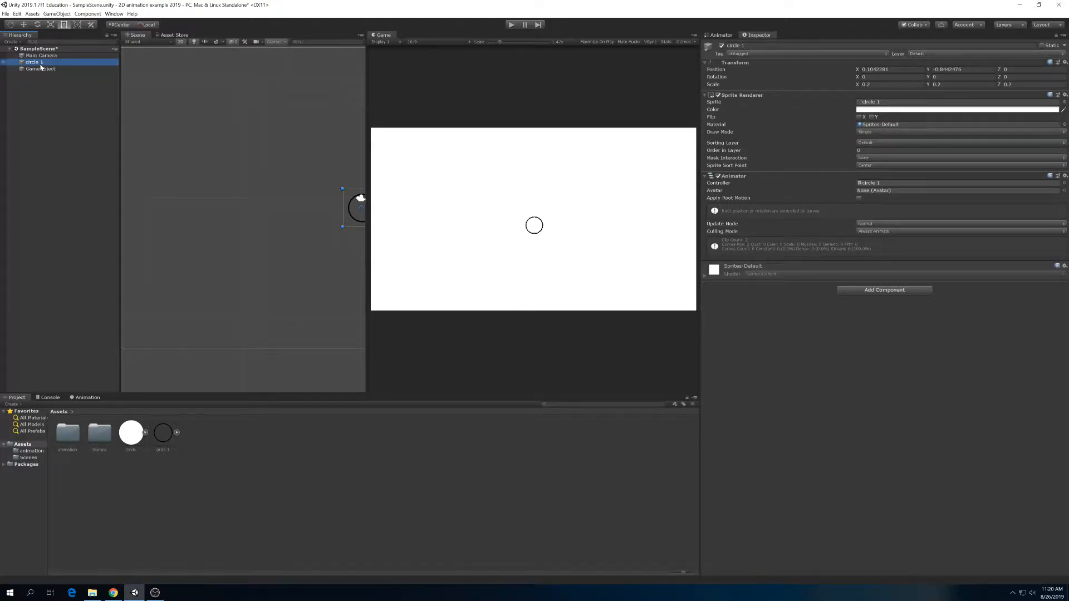
pyautogui.doubleClick(40, 64)
pyautogui.click(42, 64)
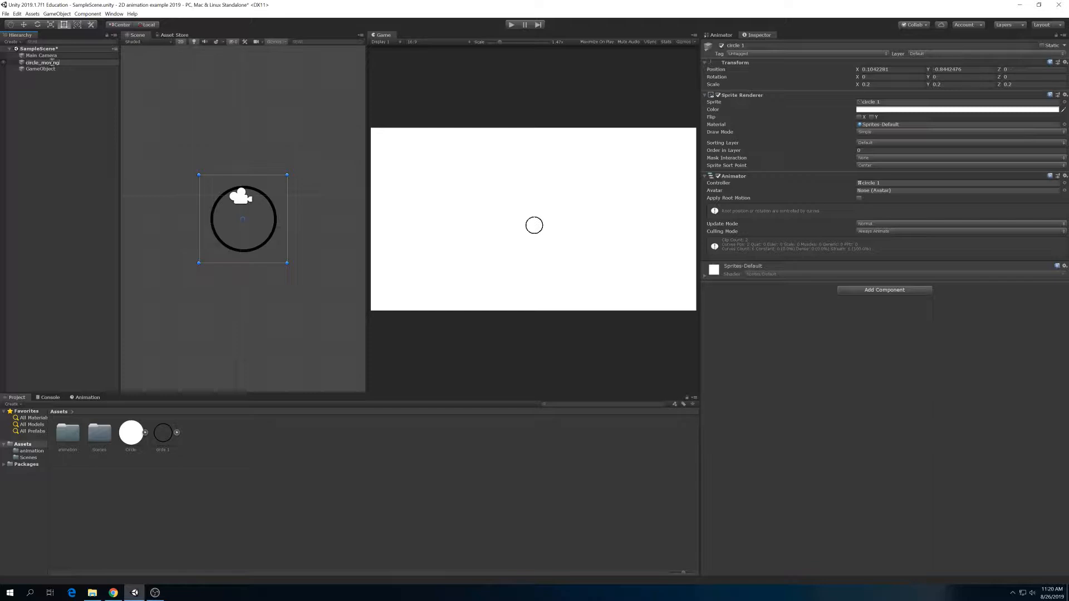
pyautogui.click(51, 91)
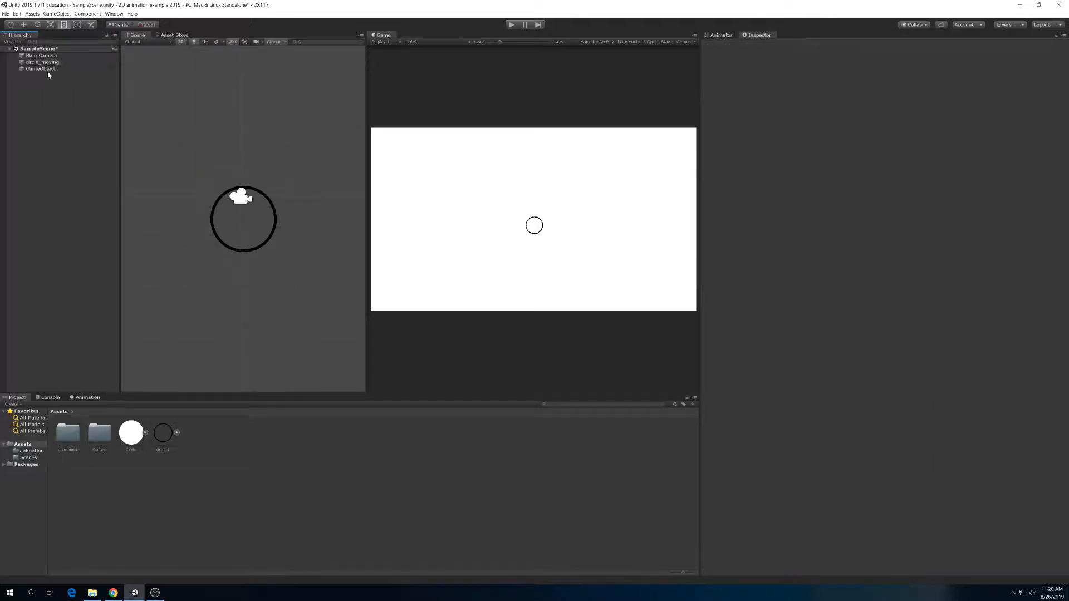
# - Delete the empty GameObject from the scene and save the scene
pyautogui.click(50, 69)
pyautogui.press('Delete')
pyautogui.click(54, 63)
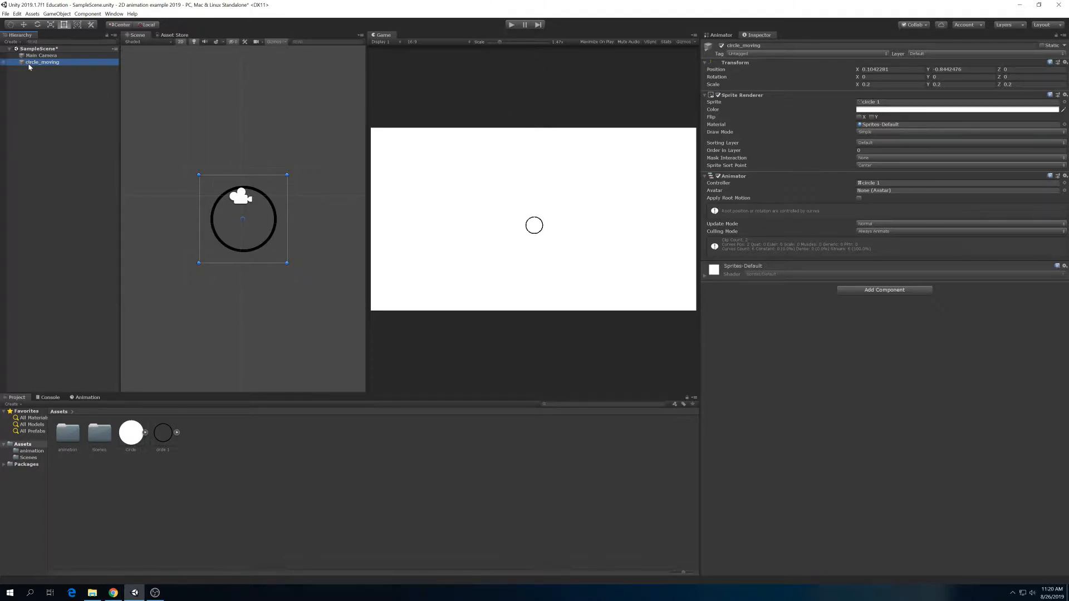
pyautogui.hotkey('ctrl', 's')
pyautogui.click(43, 68)
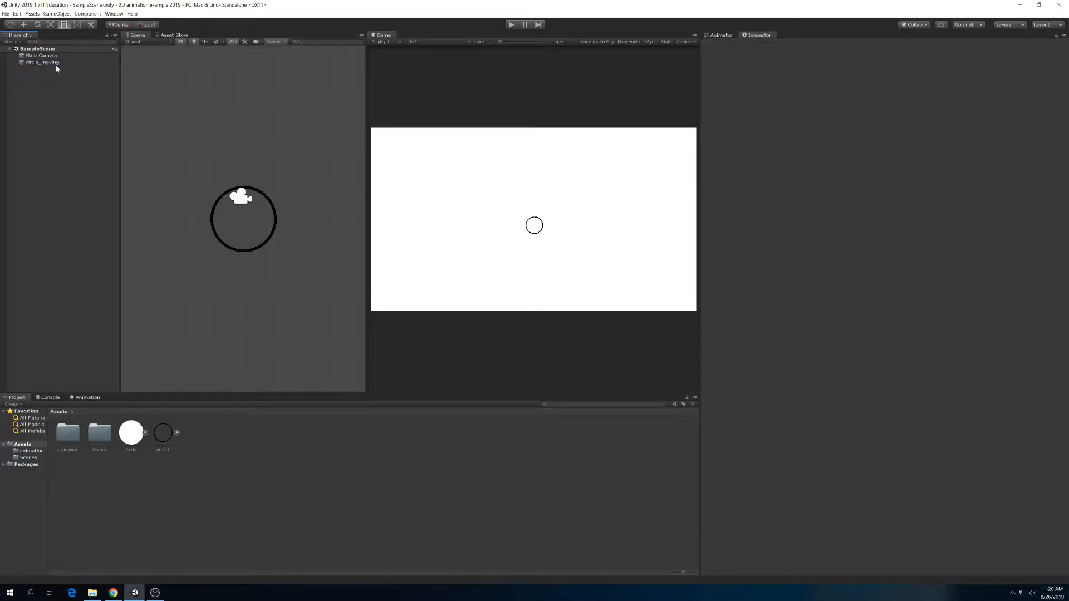
# - Create a prefab from the circle_moving scene object in the Assets folder
pyautogui.click(45, 62)
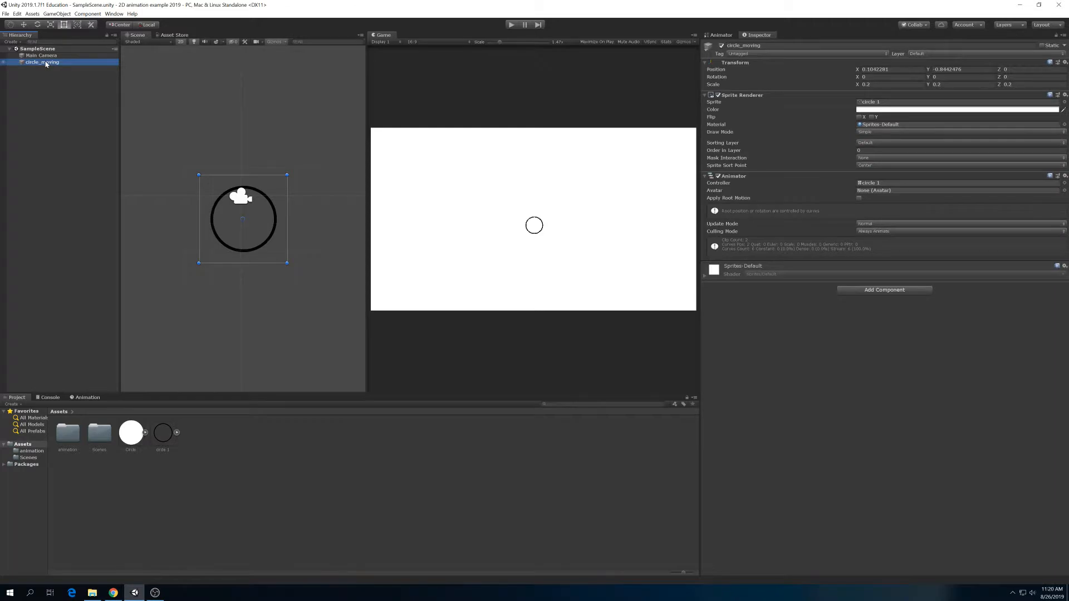
pyautogui.click(51, 98)
pyautogui.click(44, 63)
pyautogui.moveTo(36, 61); pyautogui.dragTo(232, 442)
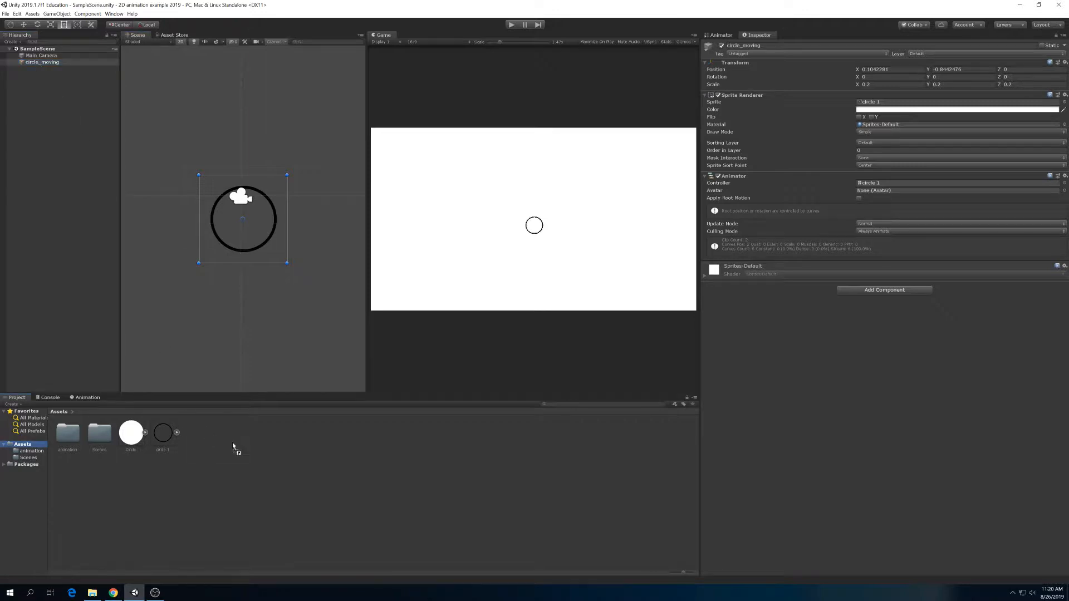
pyautogui.click(218, 446)
pyautogui.click(204, 437)
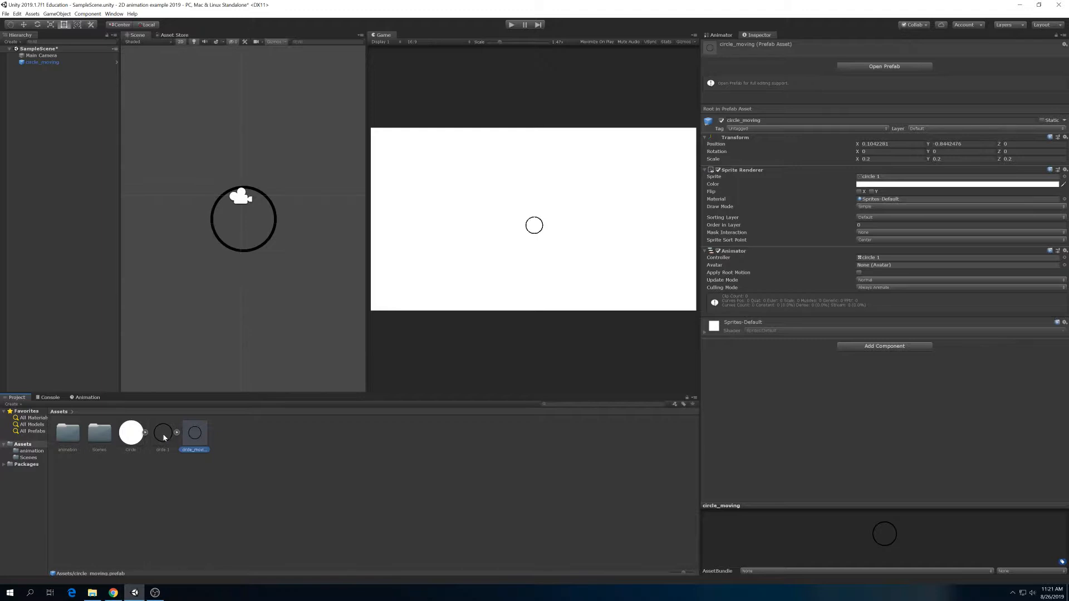
# - Compare the circle_moving prefab's components with the import settings of the circle 1 sprite
pyautogui.click(148, 476)
pyautogui.click(189, 444)
pyautogui.click(186, 477)
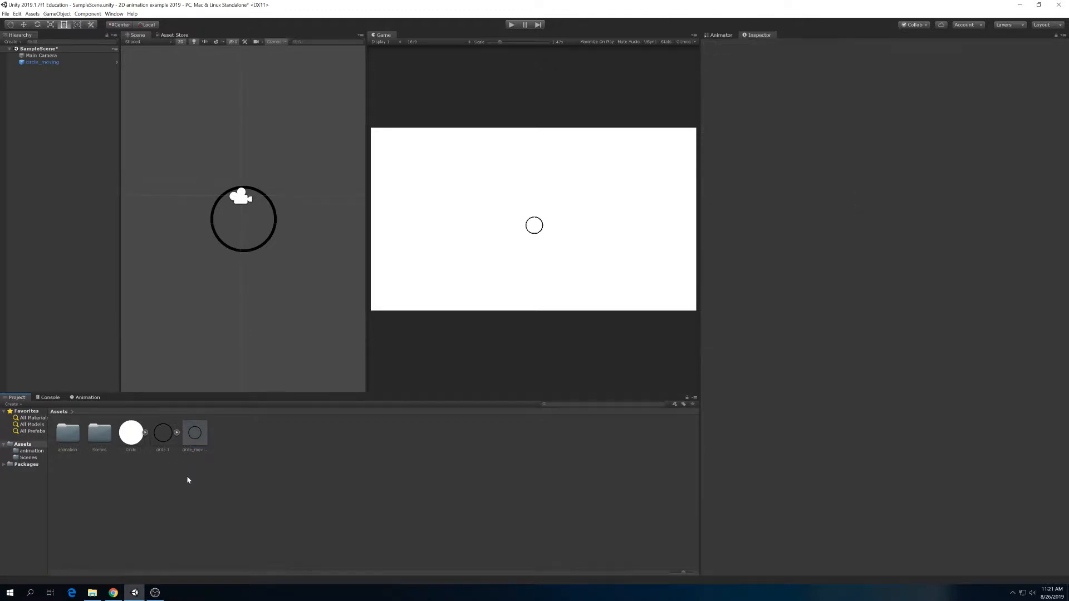
pyautogui.click(161, 440)
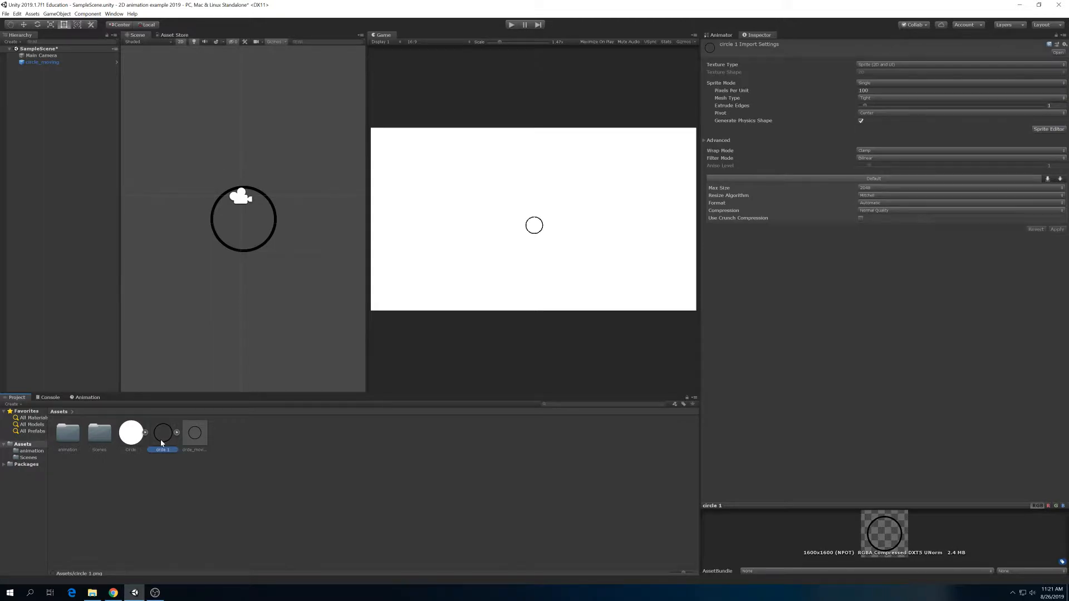
pyautogui.click(194, 439)
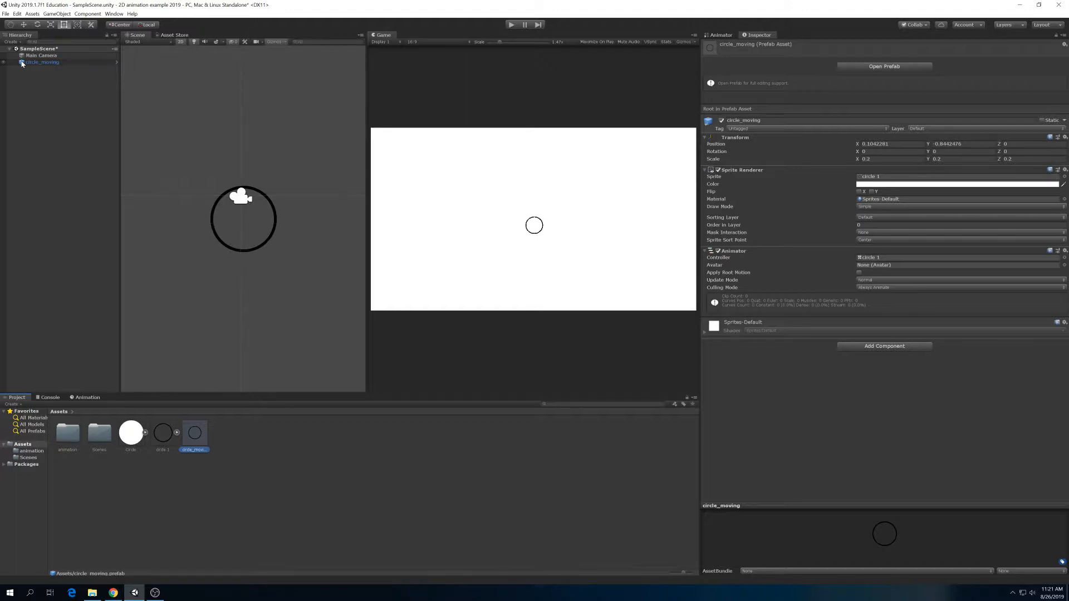
pyautogui.click(224, 539)
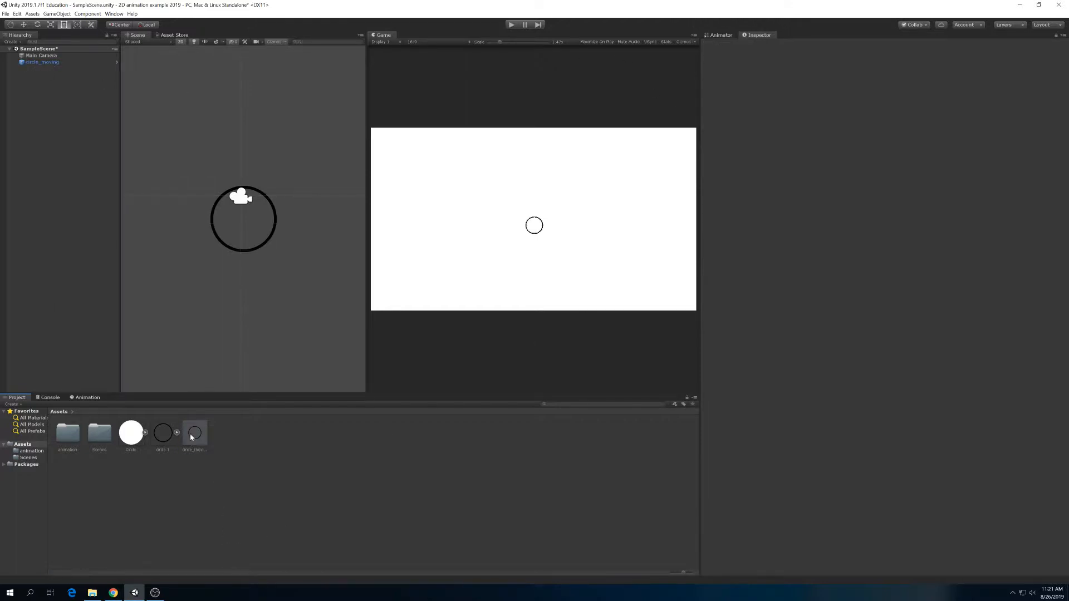
pyautogui.click(192, 435)
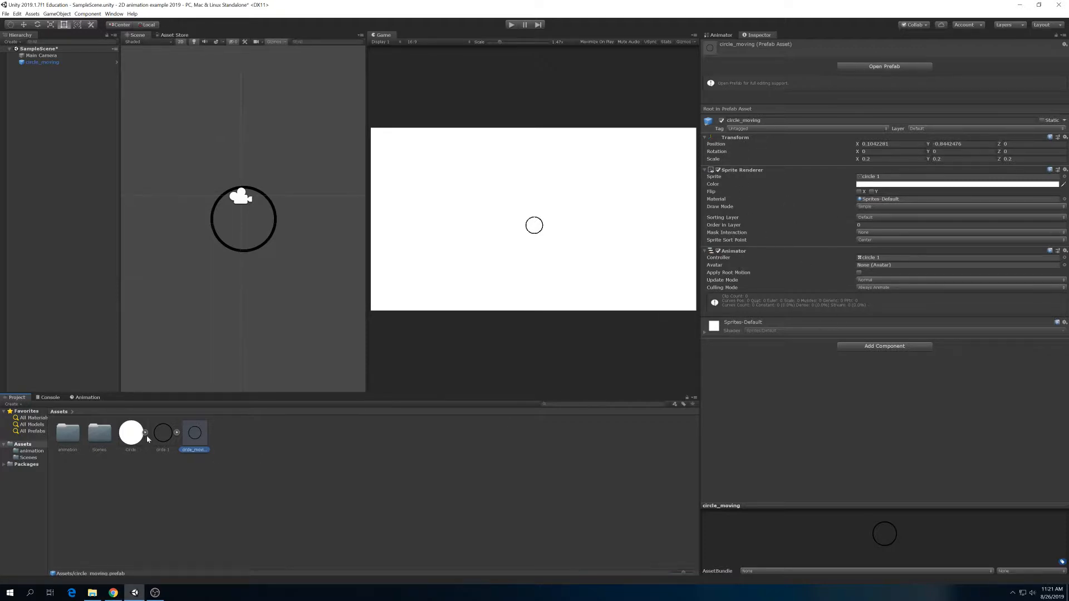
pyautogui.click(164, 434)
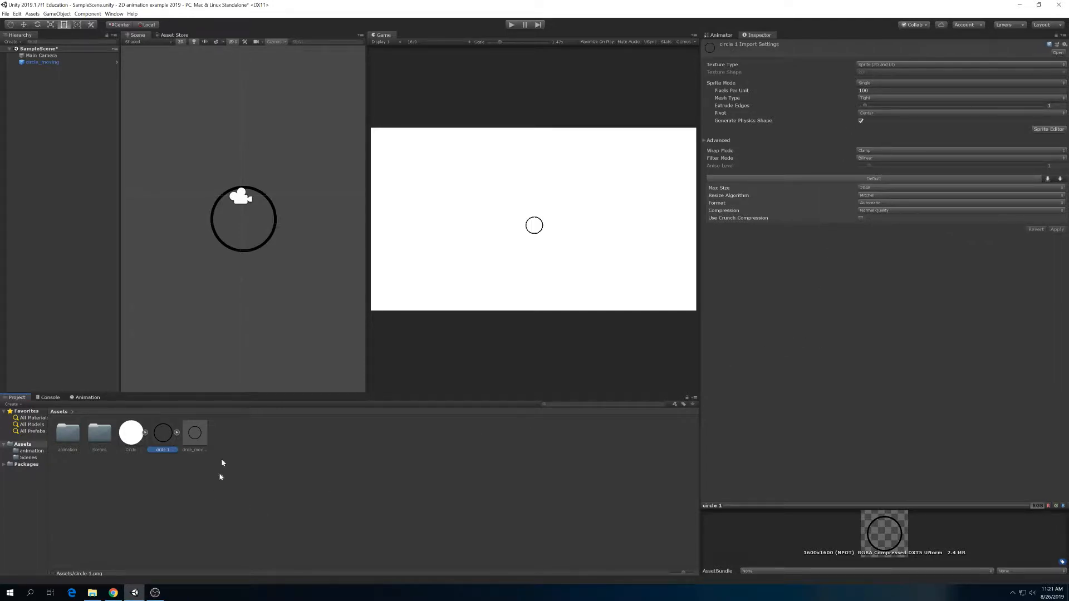
# - Delete the circle_moving prefab from the Assets folder and try to undo the deletion
pyautogui.click(202, 441)
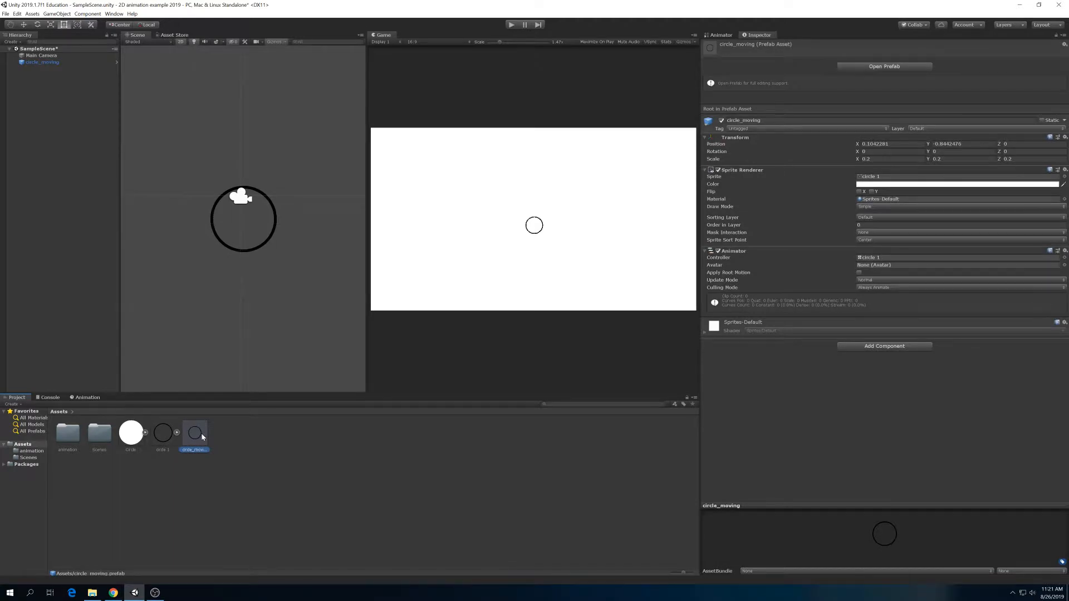
pyautogui.rightClick(202, 434)
pyautogui.click(221, 284)
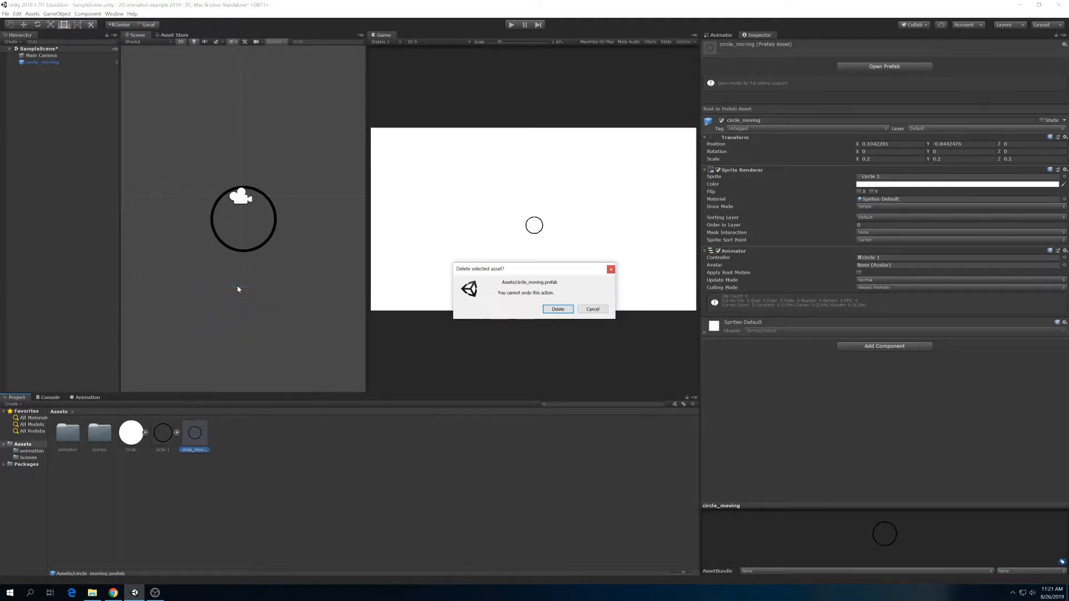
pyautogui.click(558, 309)
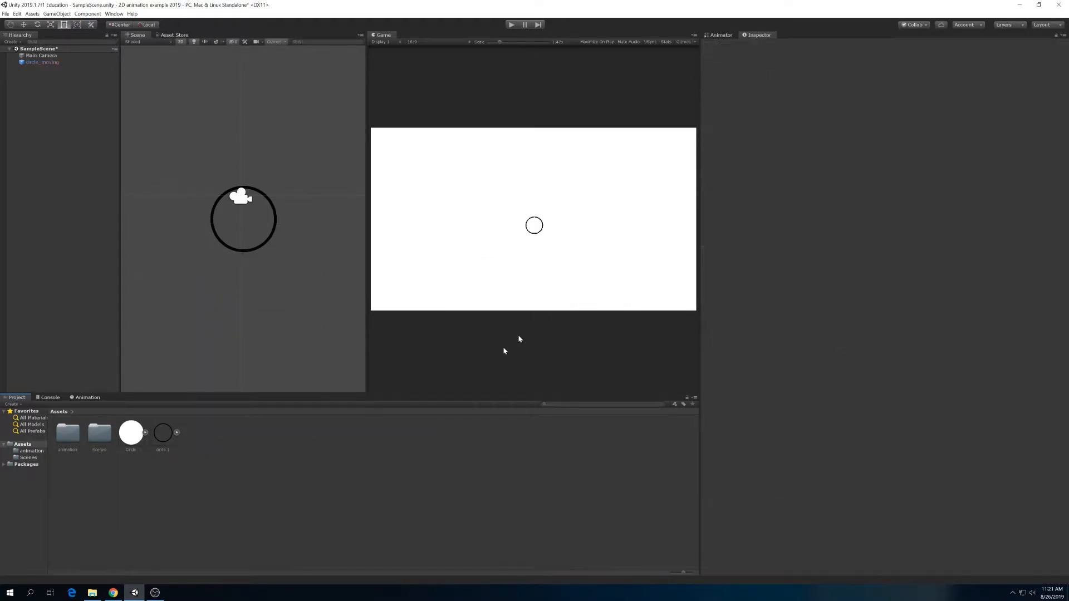
pyautogui.click(162, 439)
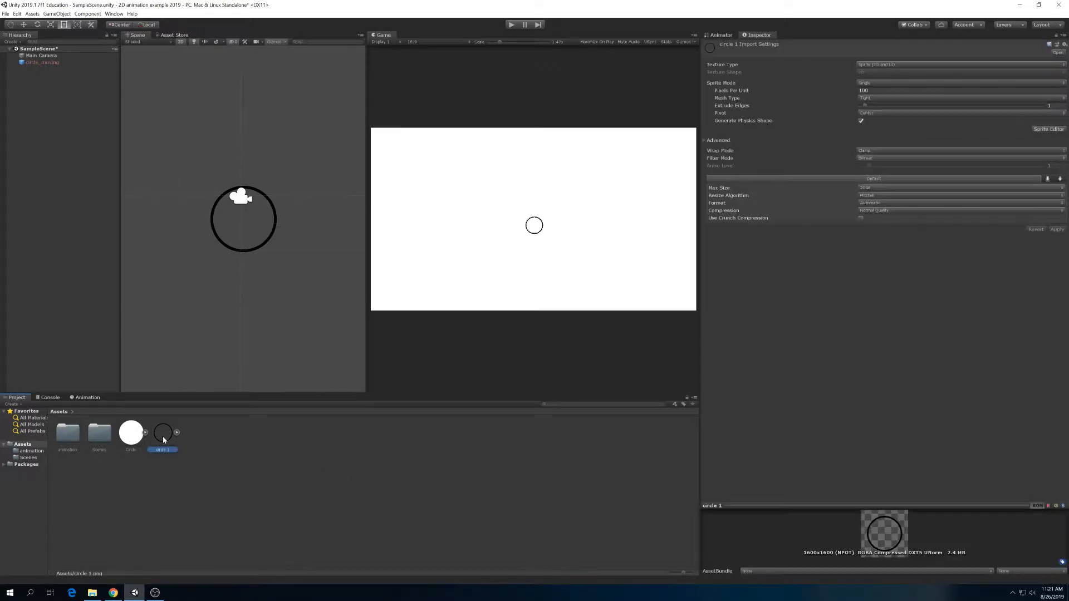
pyautogui.hotkey('ctrl', 'z')
# - Examine the circle_moving scene object, the circle 1 sprite and the contents of the project's subfolders
pyautogui.click(48, 64)
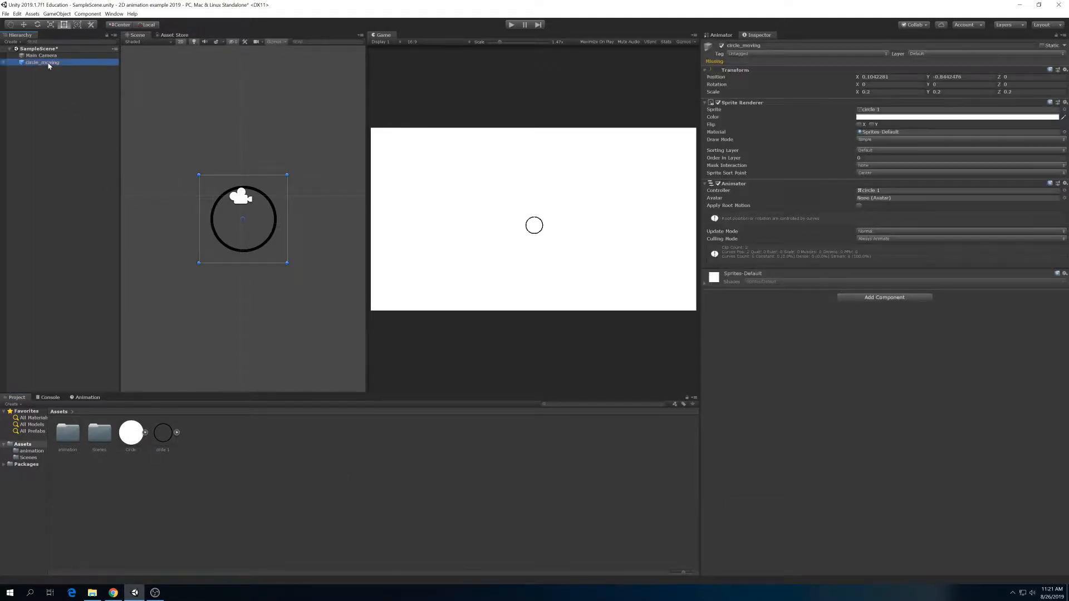
pyautogui.click(54, 93)
pyautogui.click(46, 63)
pyautogui.click(158, 430)
pyautogui.doubleClick(67, 433)
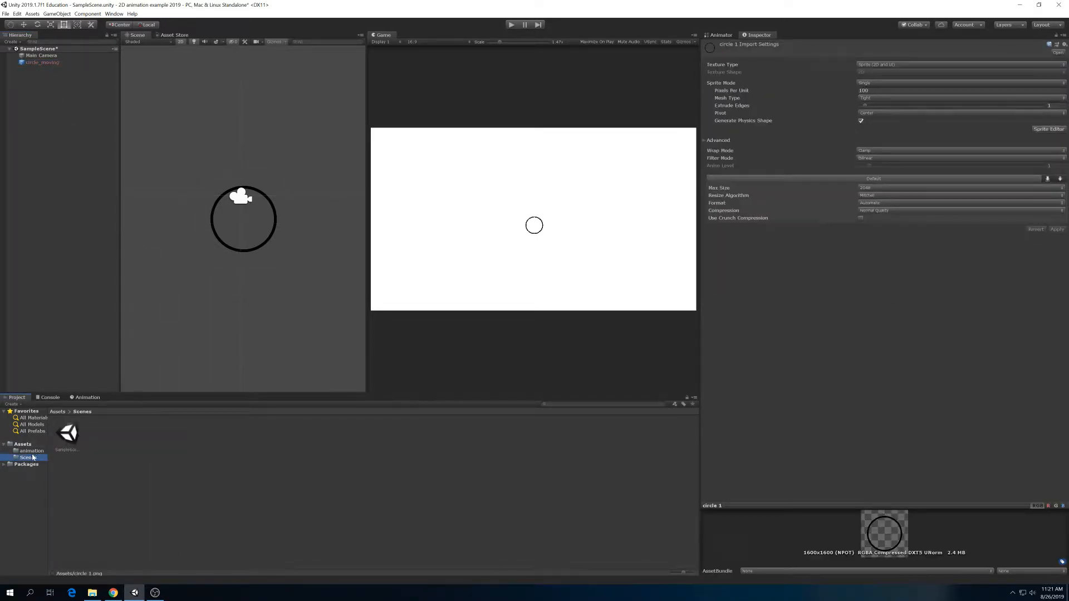
# - Show the animator states of circle_moving, play-test its animation and stop playback
pyautogui.click(39, 62)
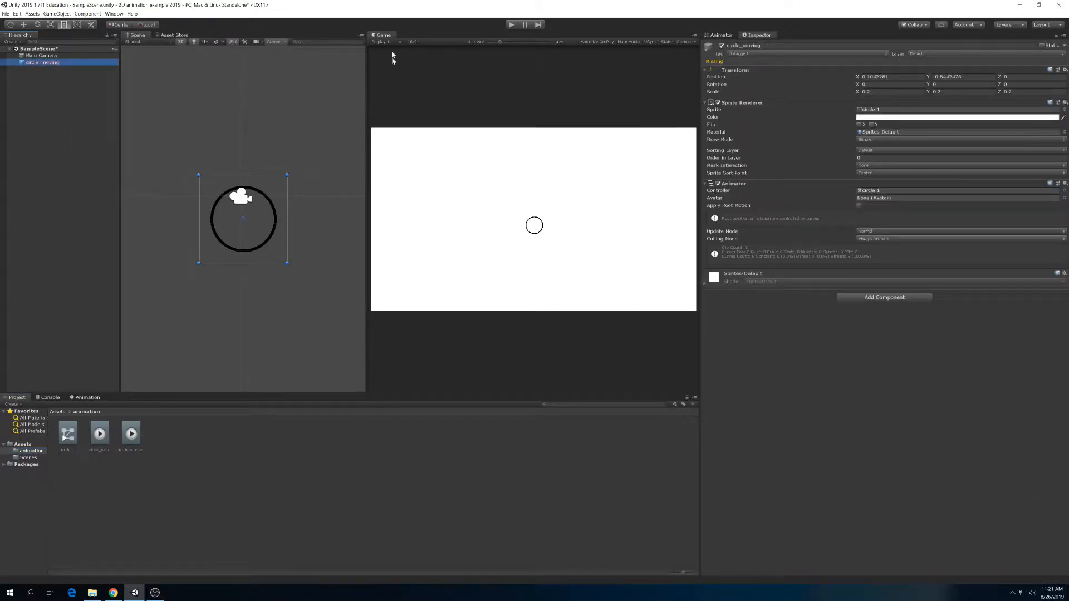
pyautogui.click(719, 35)
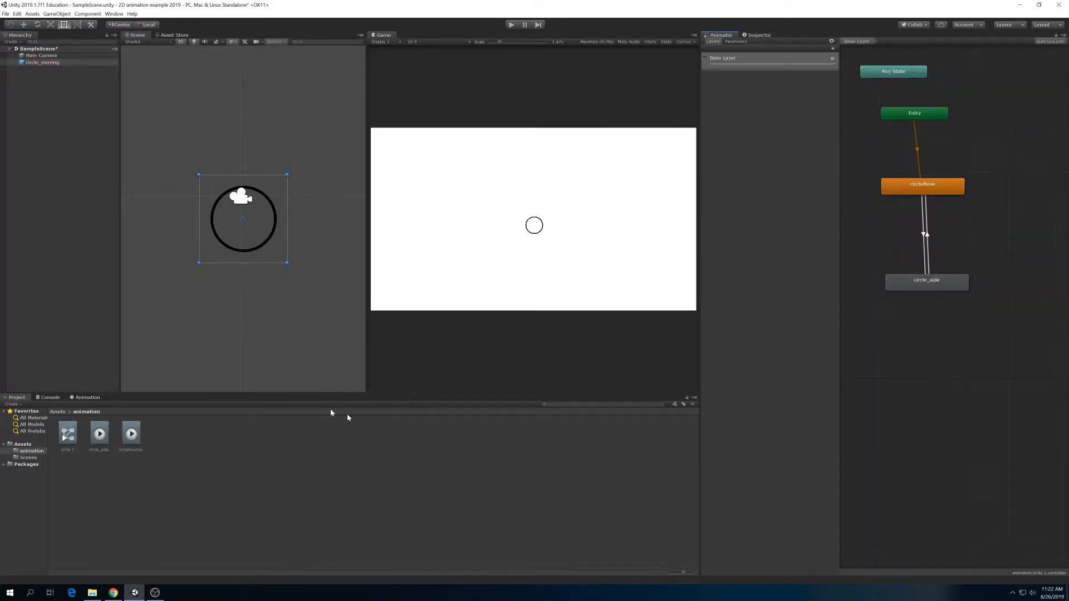
pyautogui.click(511, 25)
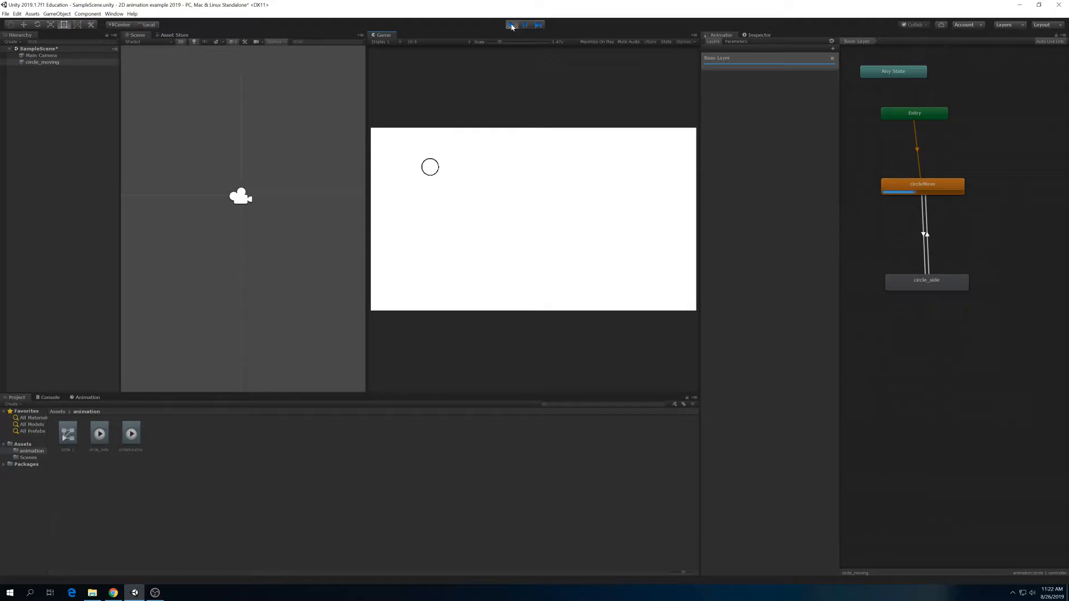
pyautogui.click(512, 25)
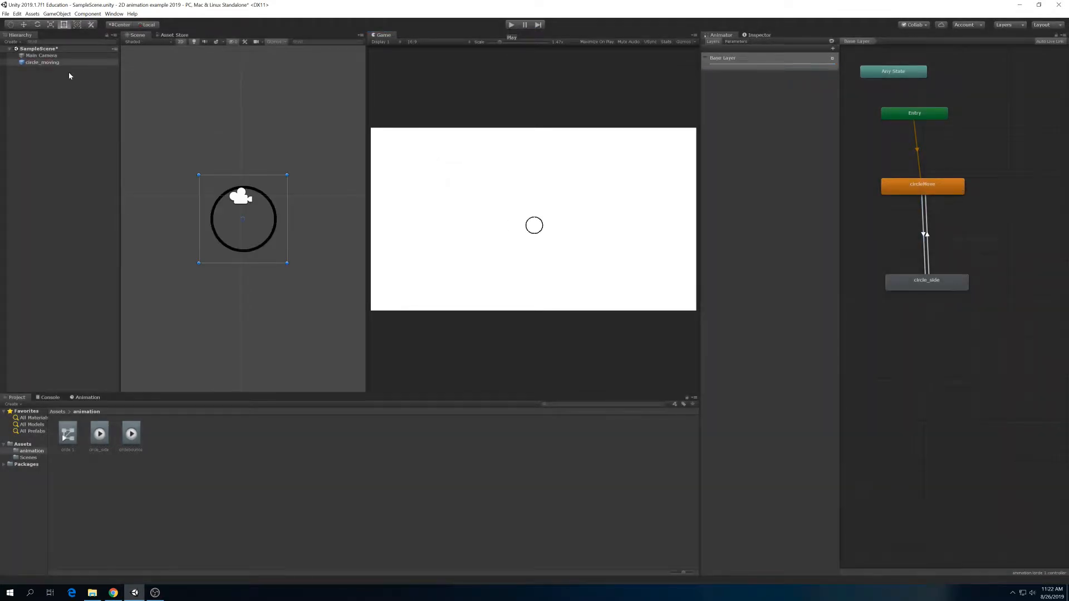
# - Turn the circle_moving scene object into a prefab stored in the Assets folder
pyautogui.click(39, 62)
pyautogui.click(40, 68)
pyautogui.click(41, 63)
pyautogui.rightClick(42, 64)
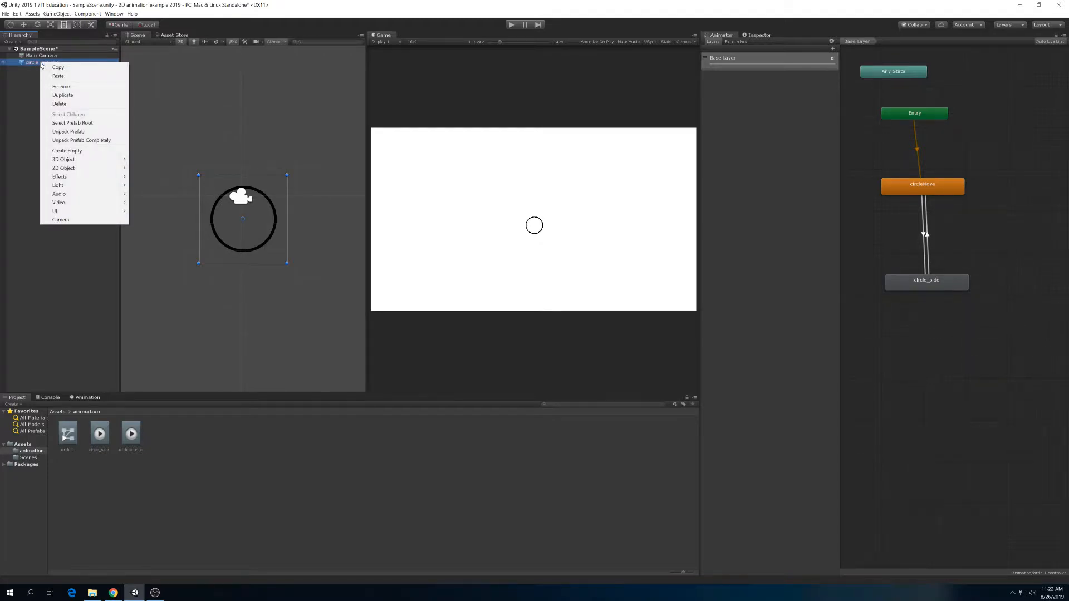
pyautogui.click(41, 64)
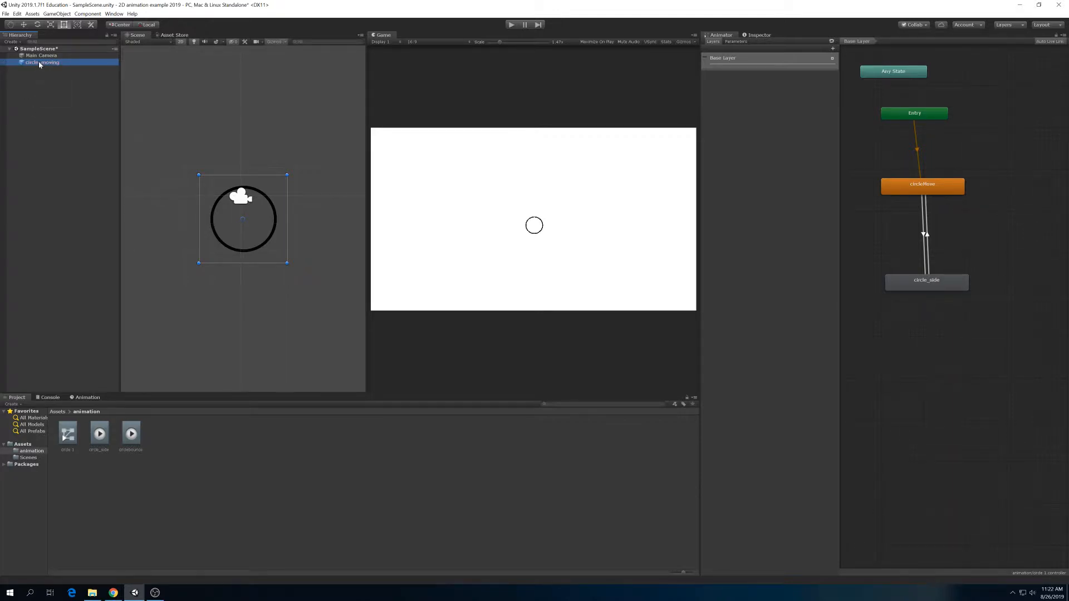
pyautogui.moveTo(39, 64); pyautogui.dragTo(25, 446)
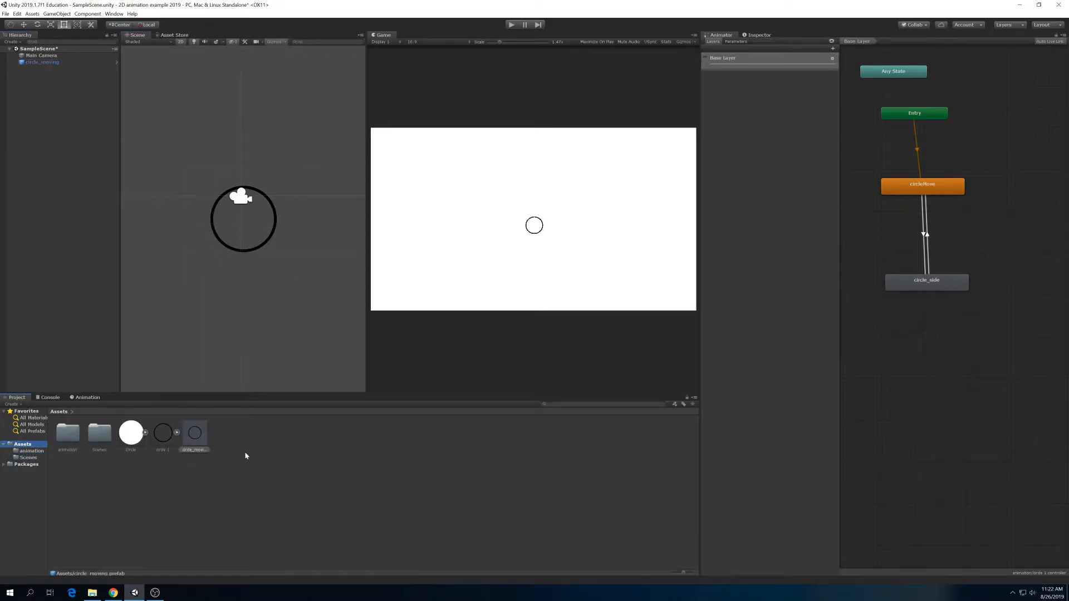
pyautogui.click(205, 442)
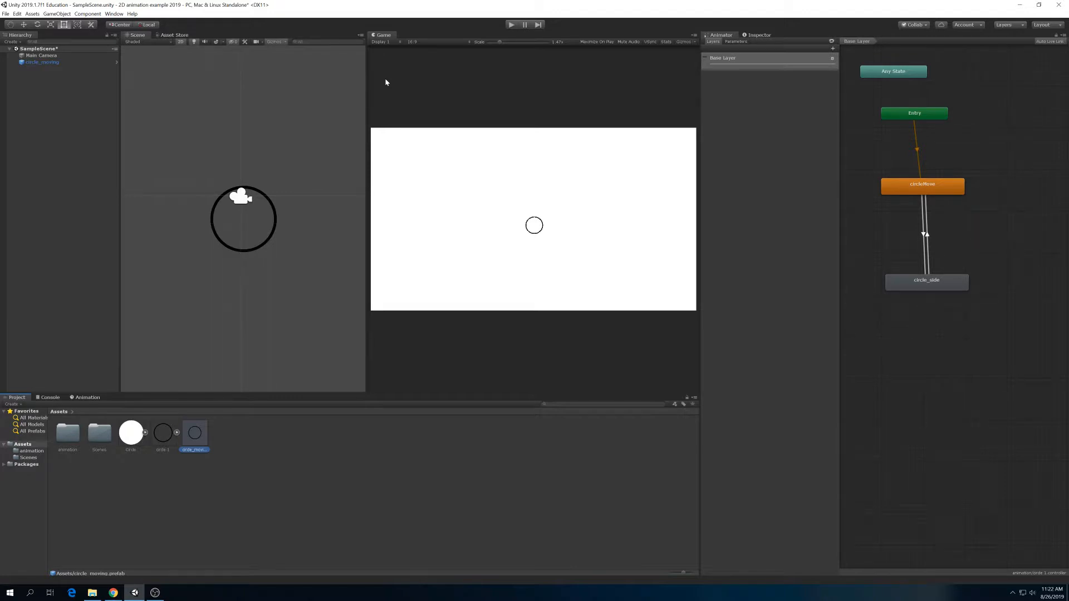
pyautogui.click(81, 90)
# - Widen the scene view and place five instances of the circle_moving prefab at scattered positions around the existing circle
pyautogui.click(196, 434)
pyautogui.scroll(-5, 282, 134)
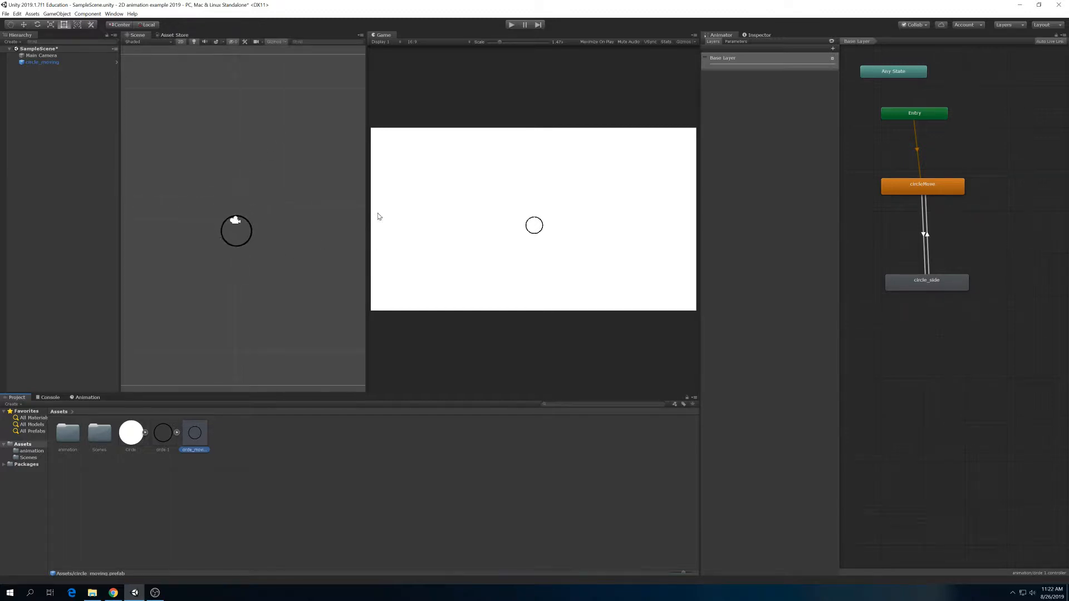
pyautogui.moveTo(368, 213); pyautogui.dragTo(464, 213)
pyautogui.moveTo(195, 433); pyautogui.dragTo(344, 299)
pyautogui.moveTo(195, 434); pyautogui.dragTo(289, 302)
pyautogui.moveTo(195, 433); pyautogui.dragTo(252, 152)
pyautogui.moveTo(195, 433); pyautogui.dragTo(385, 234)
# - Play-test the scene twice with all the circle instances, then stop playback and select circle_moving (1)
pyautogui.click(511, 24)
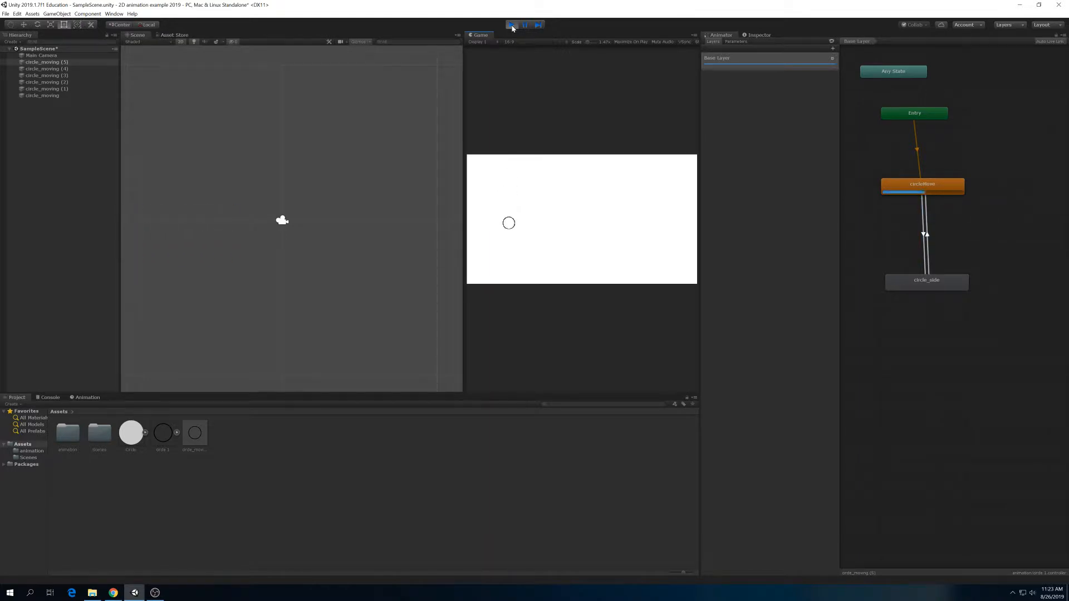
pyautogui.click(513, 26)
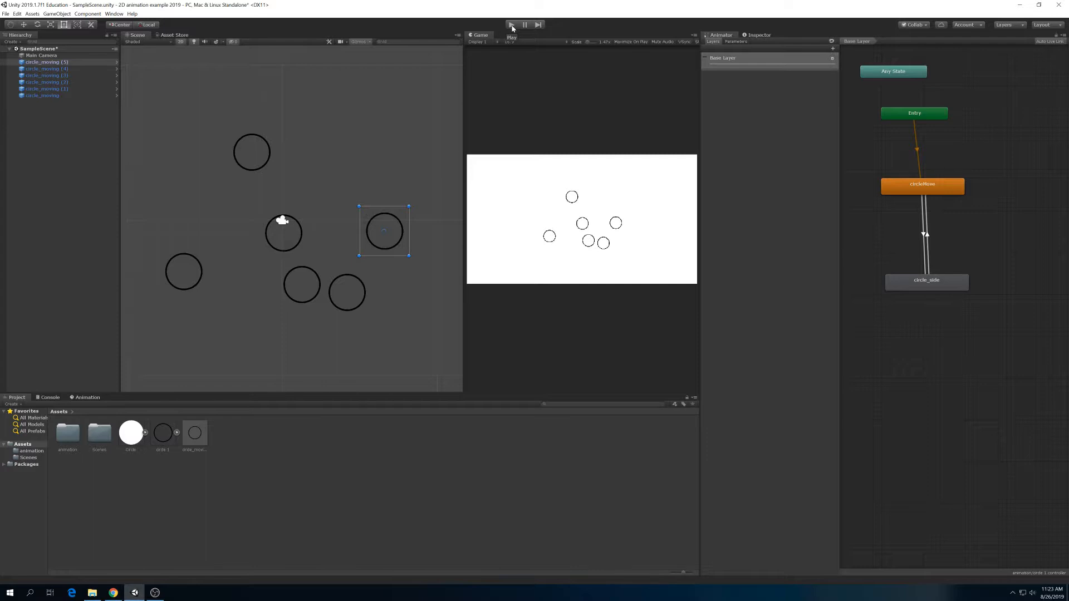
pyautogui.click(511, 25)
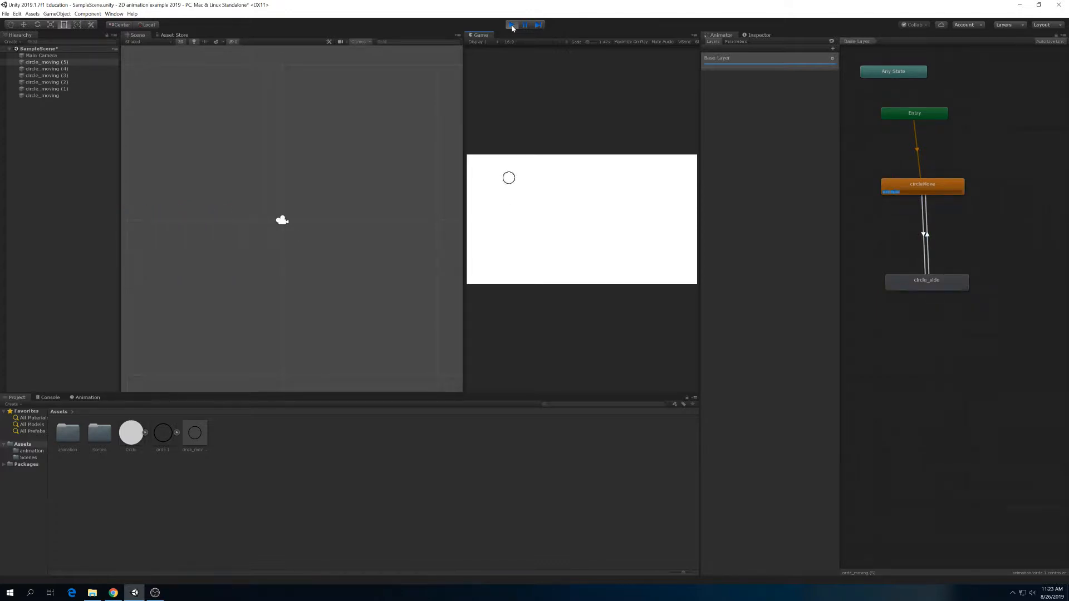
pyautogui.click(511, 25)
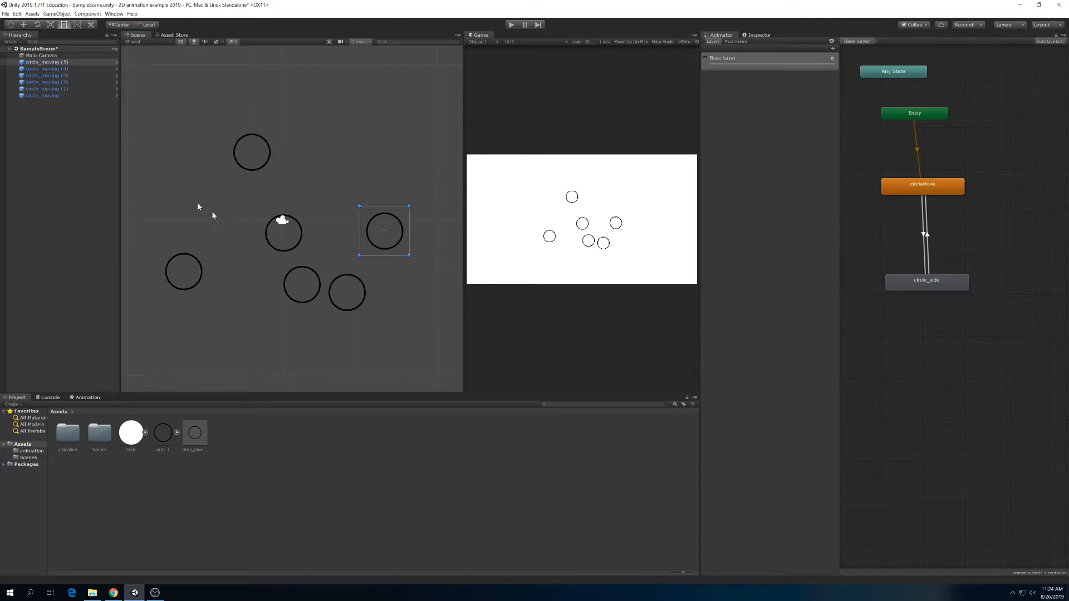
pyautogui.click(61, 89)
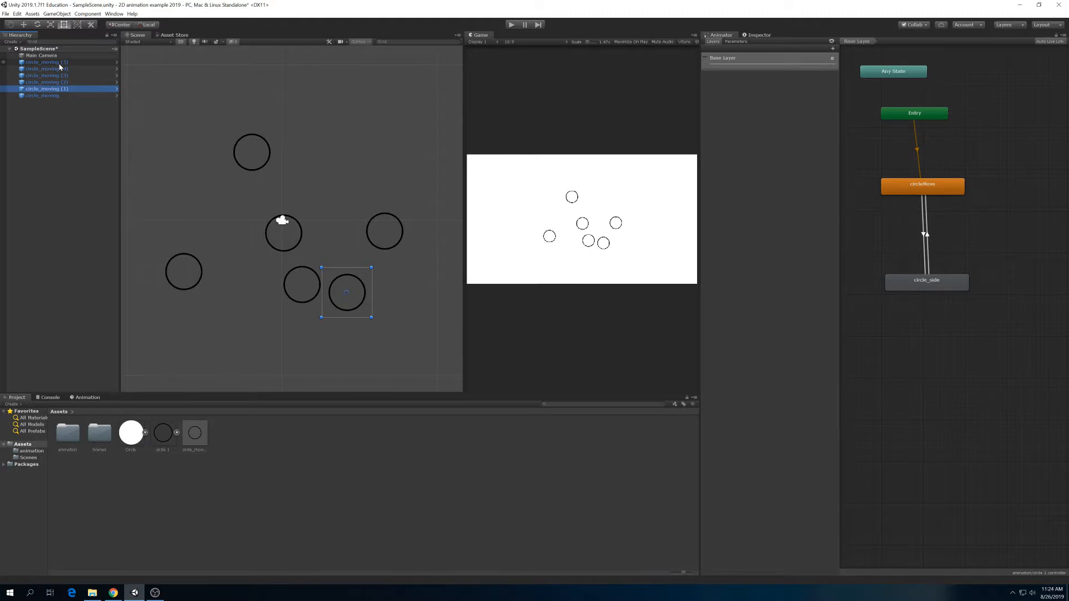
# - Delete the five extra instances circle_moving (1) to (5) and select the remaining circle_moving object
pyautogui.keyDown('shift'); pyautogui.click(61, 63); pyautogui.keyUp('shift')
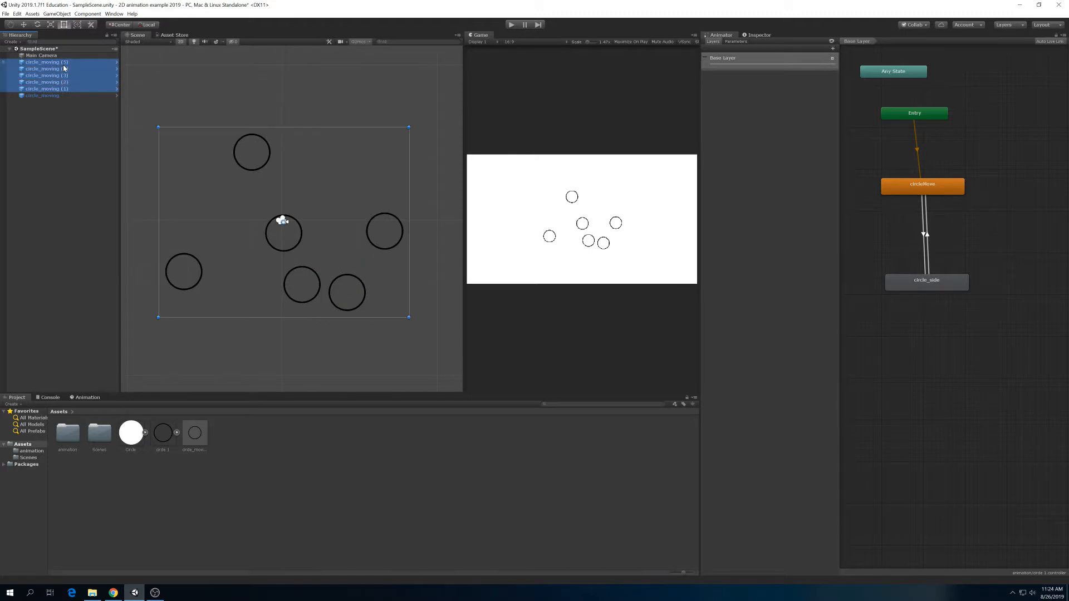
pyautogui.press('Delete')
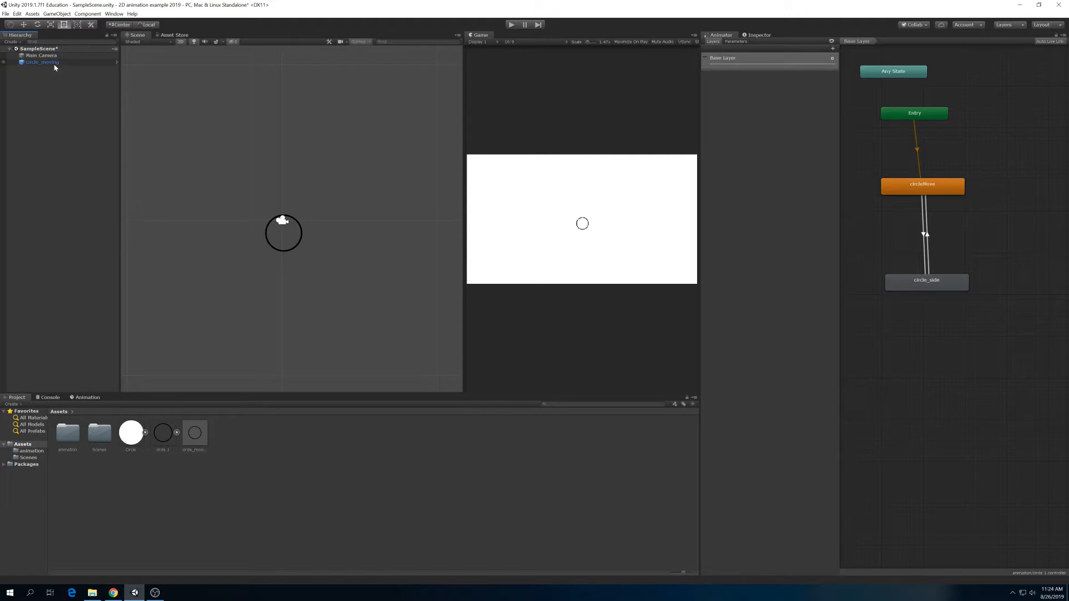
pyautogui.click(54, 64)
pyautogui.click(55, 92)
pyautogui.click(49, 62)
pyautogui.click(50, 76)
pyautogui.click(49, 62)
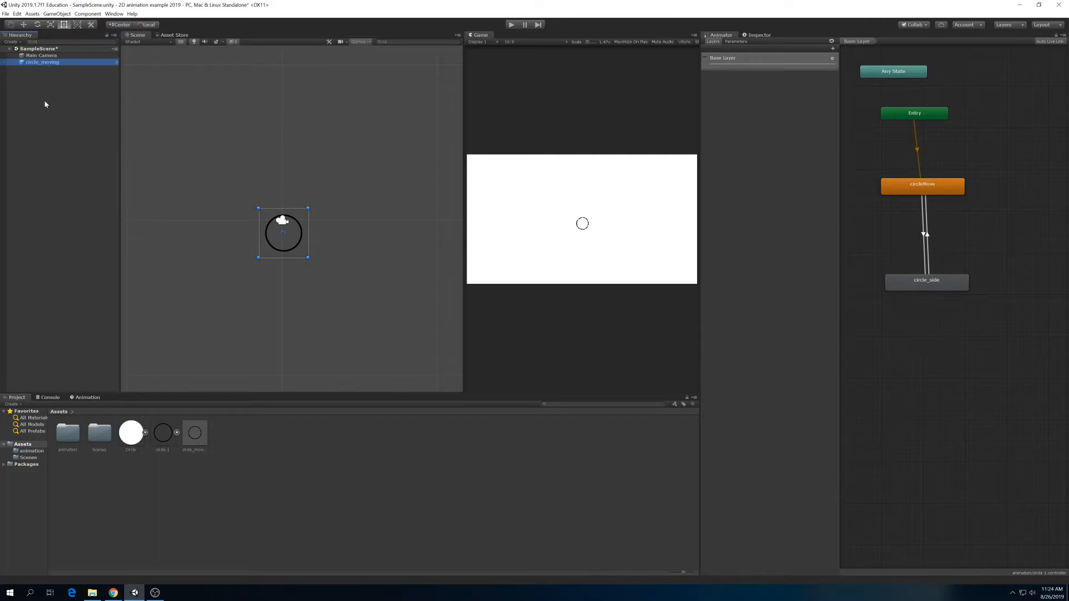
# - Create an empty game object in the scene and rename it circleParent
pyautogui.click(12, 42)
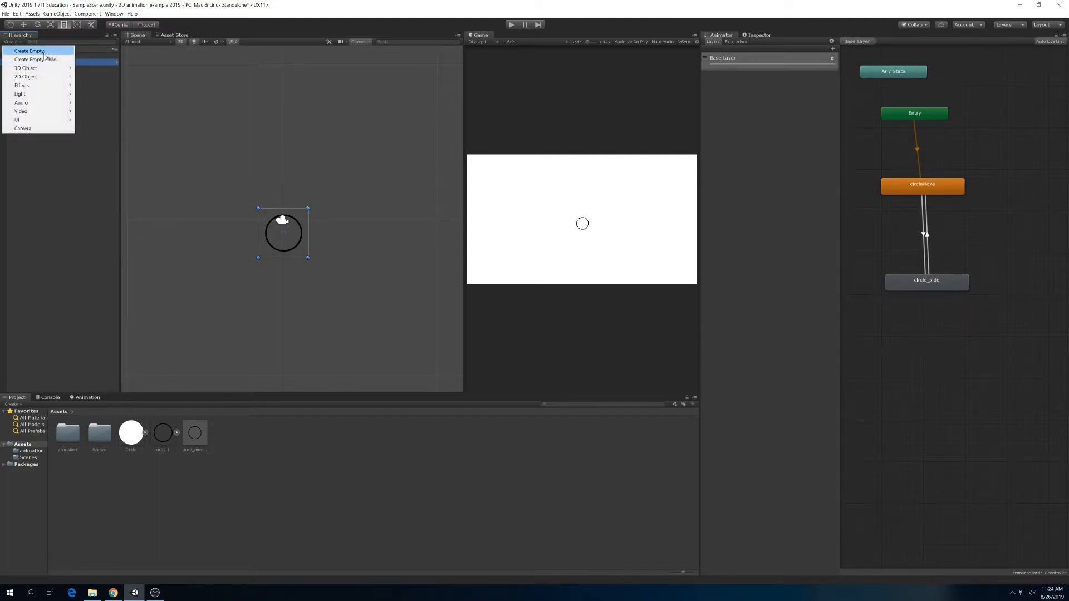
pyautogui.click(33, 51)
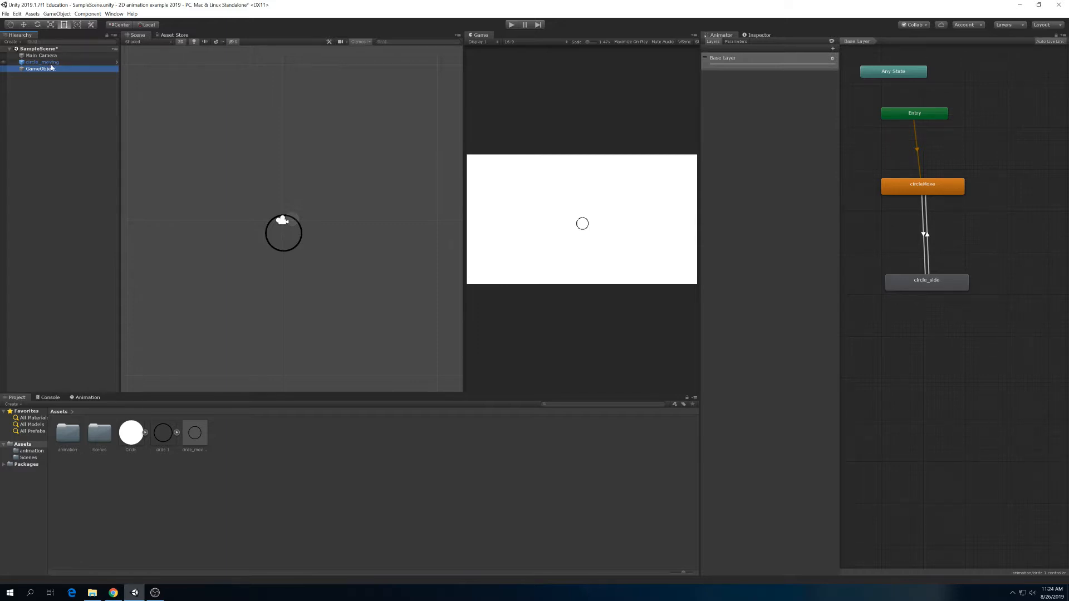
pyautogui.click(52, 62)
pyautogui.click(50, 55)
pyautogui.click(49, 68)
pyautogui.click(48, 70)
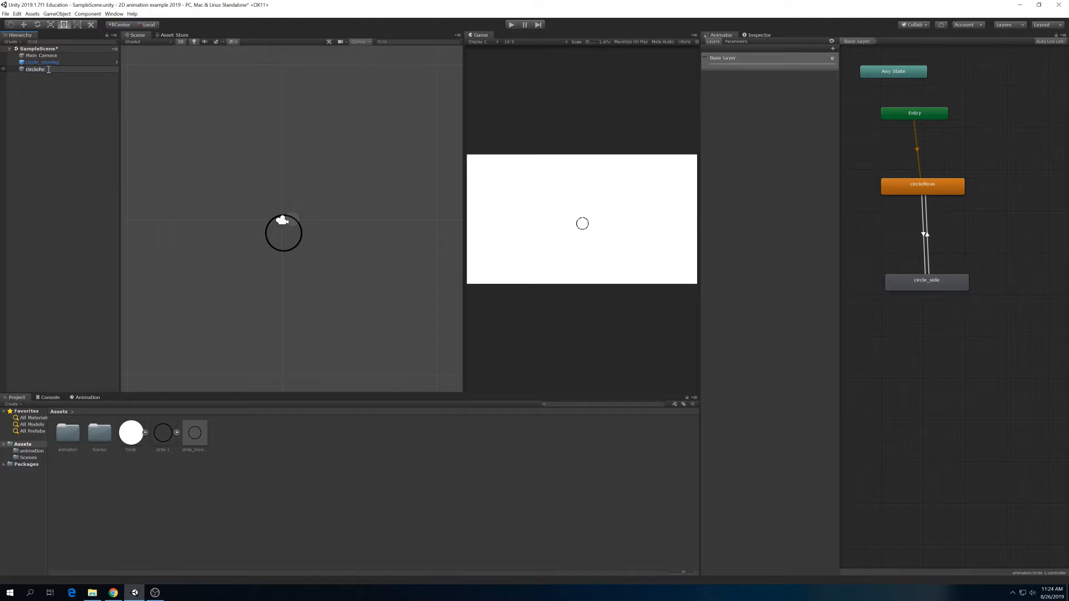
pyautogui.write('circleParent')
pyautogui.press('Return')
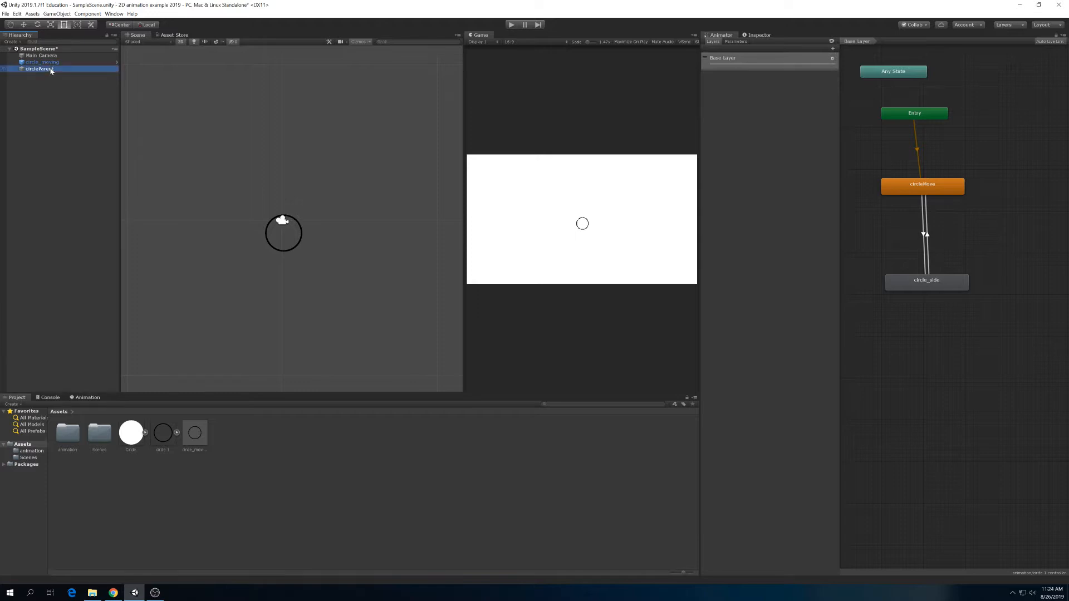
# - Nest circle_moving under circleParent as its child and select each in turn to compare them
pyautogui.click(49, 64)
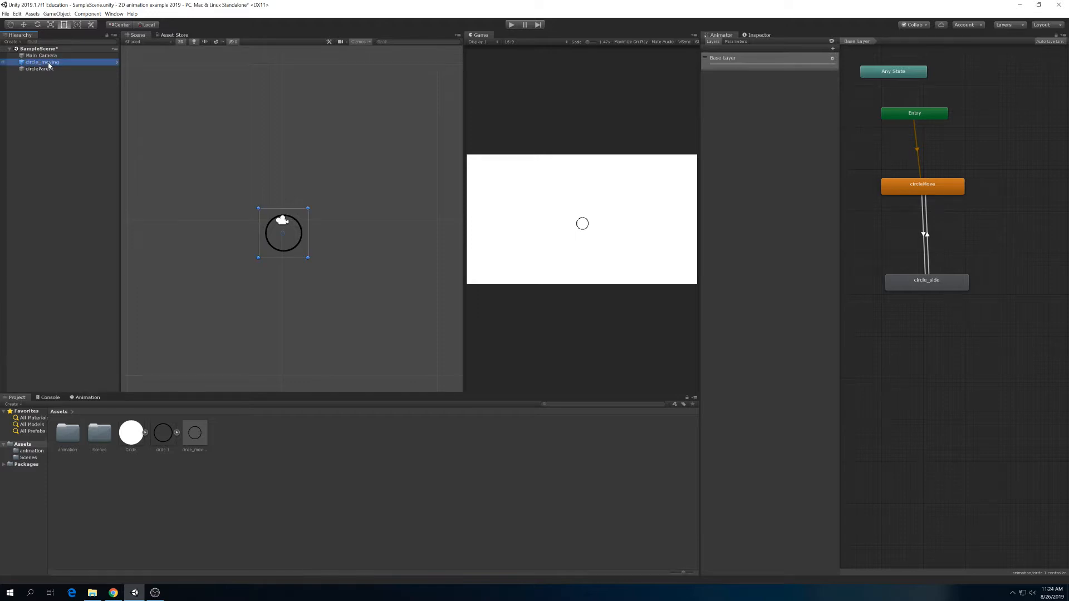
pyautogui.moveTo(48, 71); pyautogui.dragTo(42, 68)
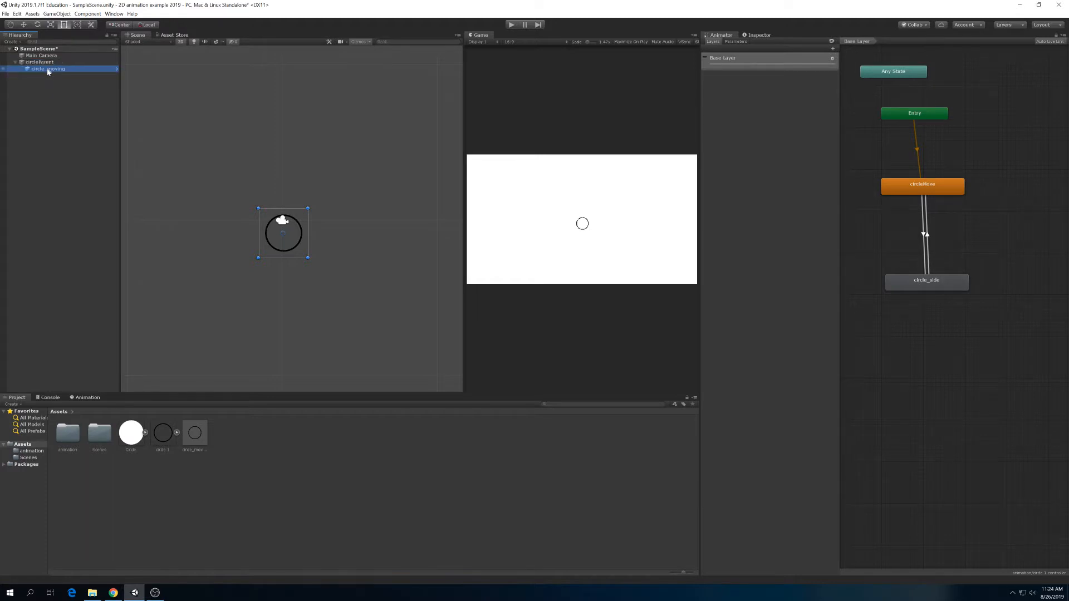
pyautogui.click(43, 63)
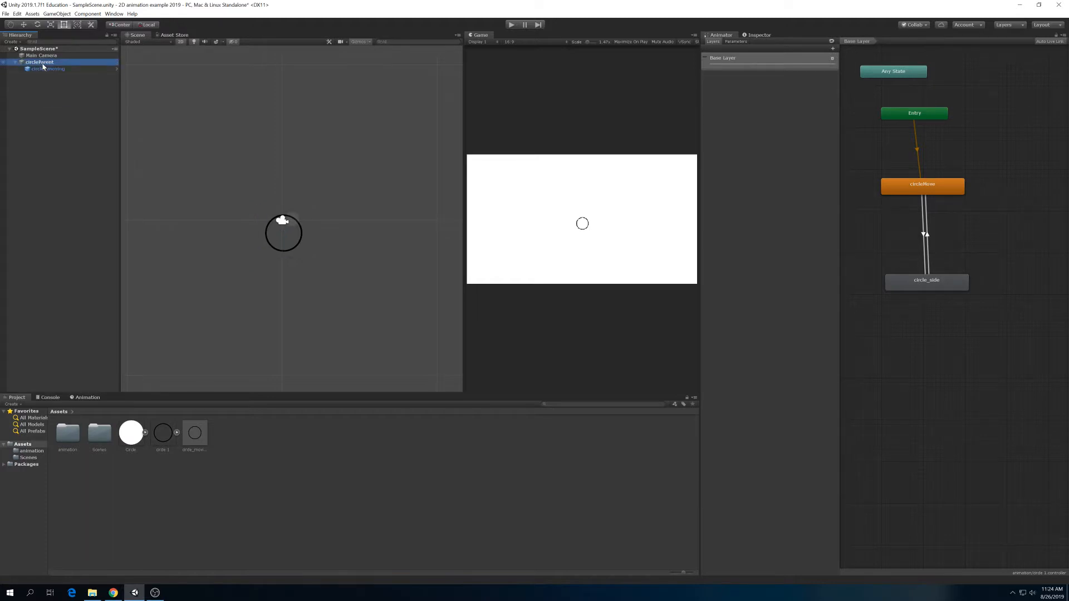
pyautogui.click(43, 70)
pyautogui.click(43, 64)
pyautogui.click(44, 70)
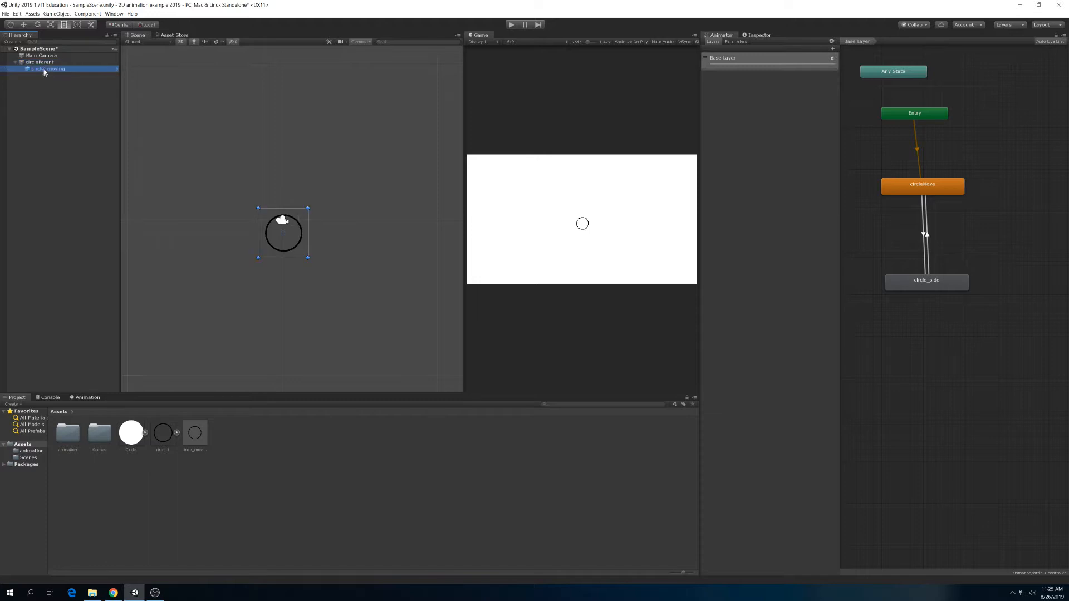
pyautogui.click(41, 64)
pyautogui.click(46, 70)
# - Play-test the scene, inspect circleParent and increase its X position while it runs, then stop playback
pyautogui.click(45, 63)
pyautogui.click(513, 24)
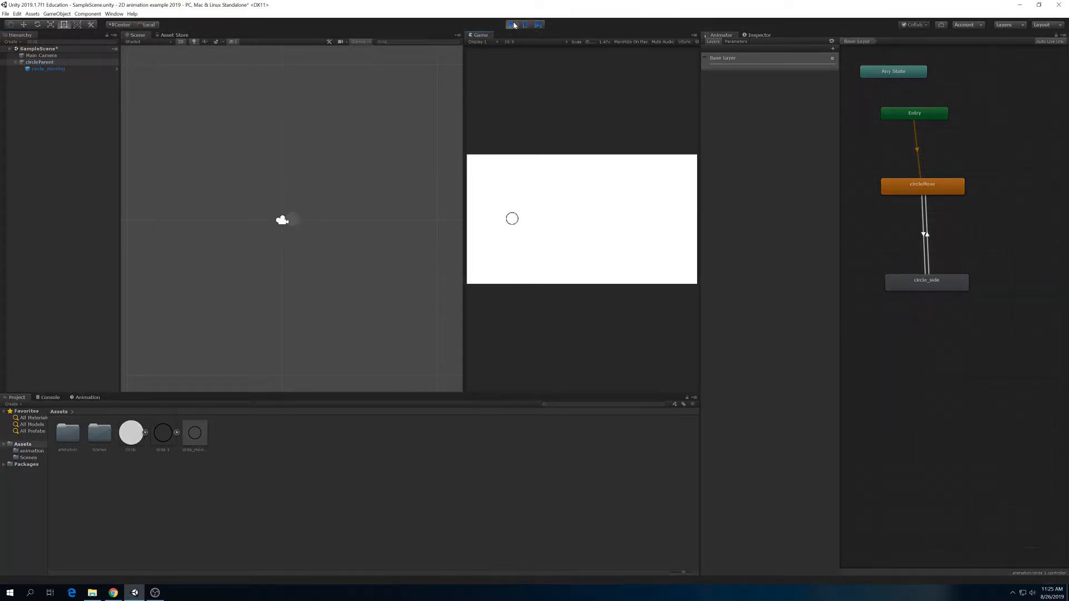
pyautogui.click(56, 62)
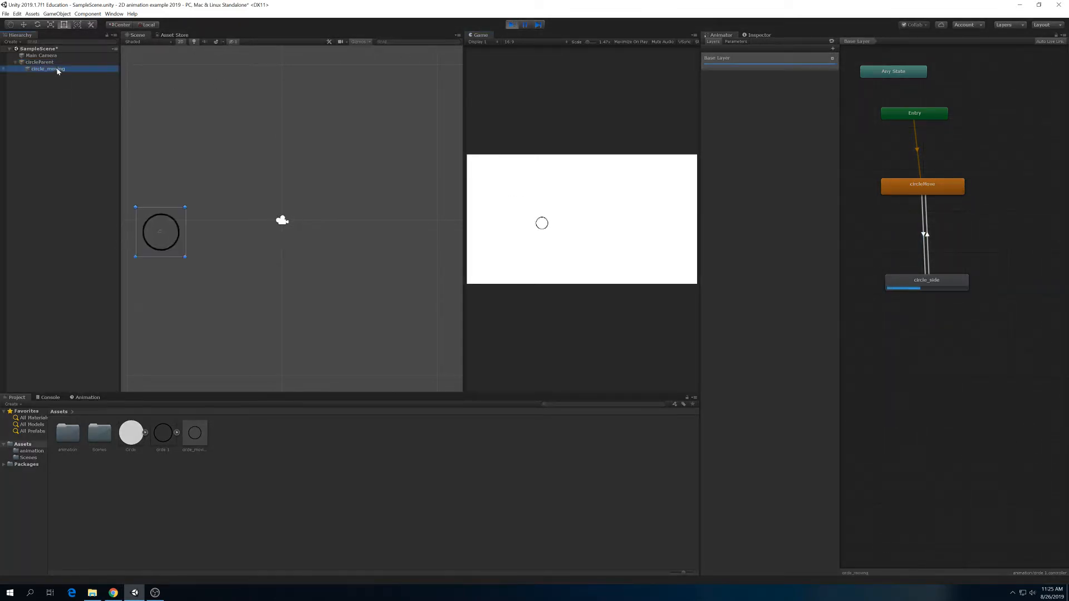
pyautogui.click(752, 35)
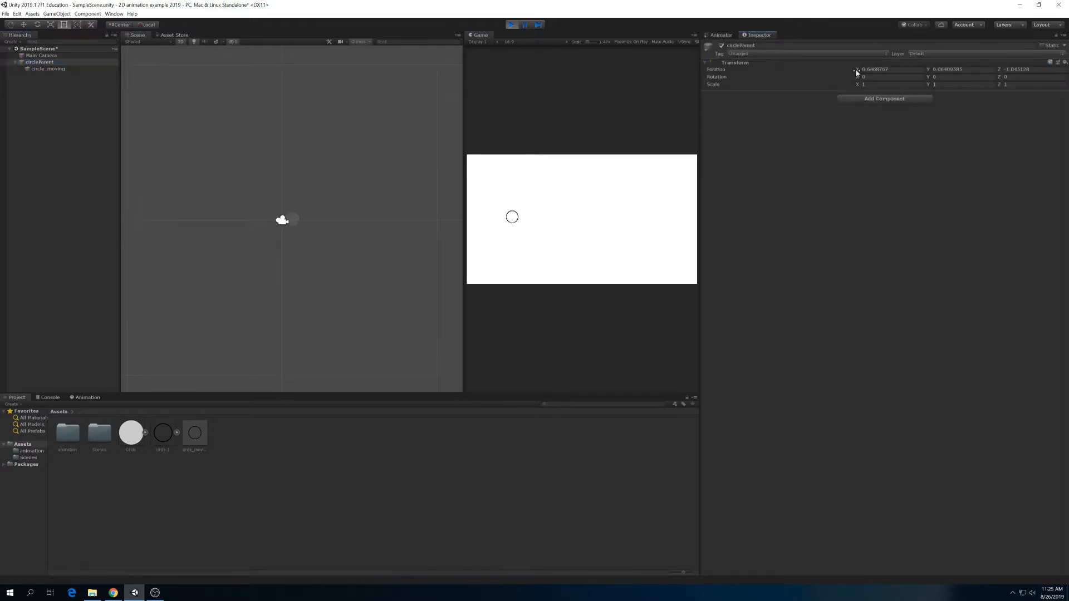
pyautogui.moveTo(855, 73); pyautogui.dragTo(1020, 55)
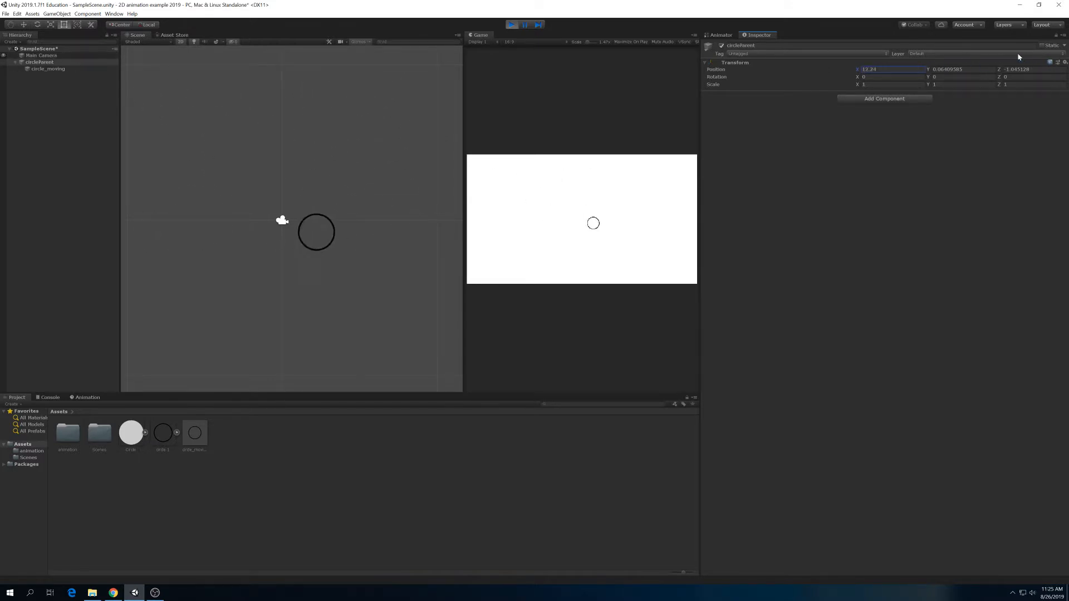
pyautogui.click(512, 26)
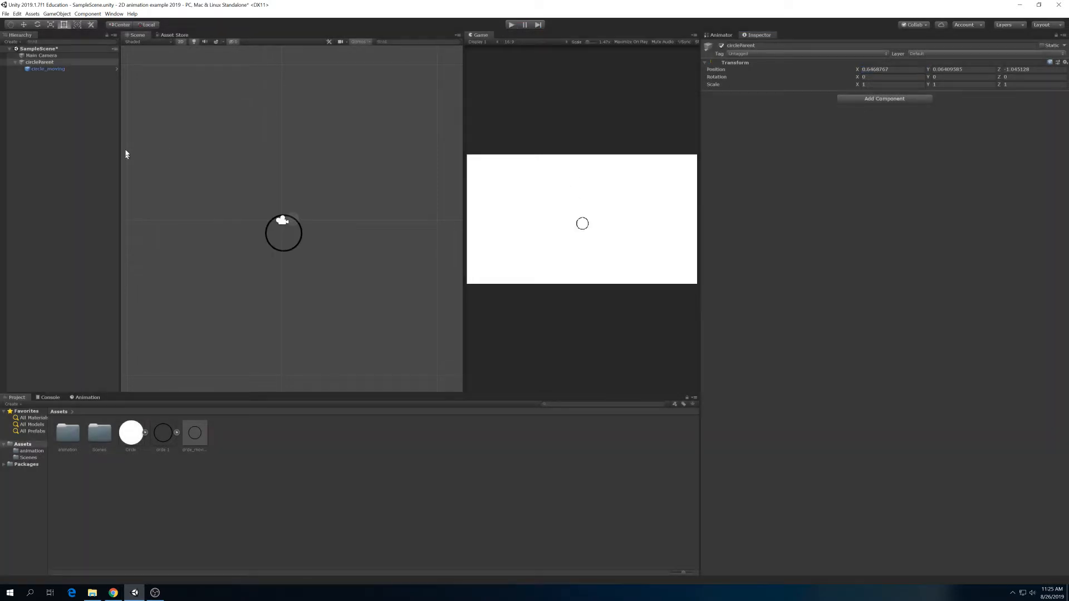
# - Collapse circleParent in the hierarchy and turn it into a prefab stored in the Assets folder
pyautogui.click(48, 69)
pyautogui.click(38, 63)
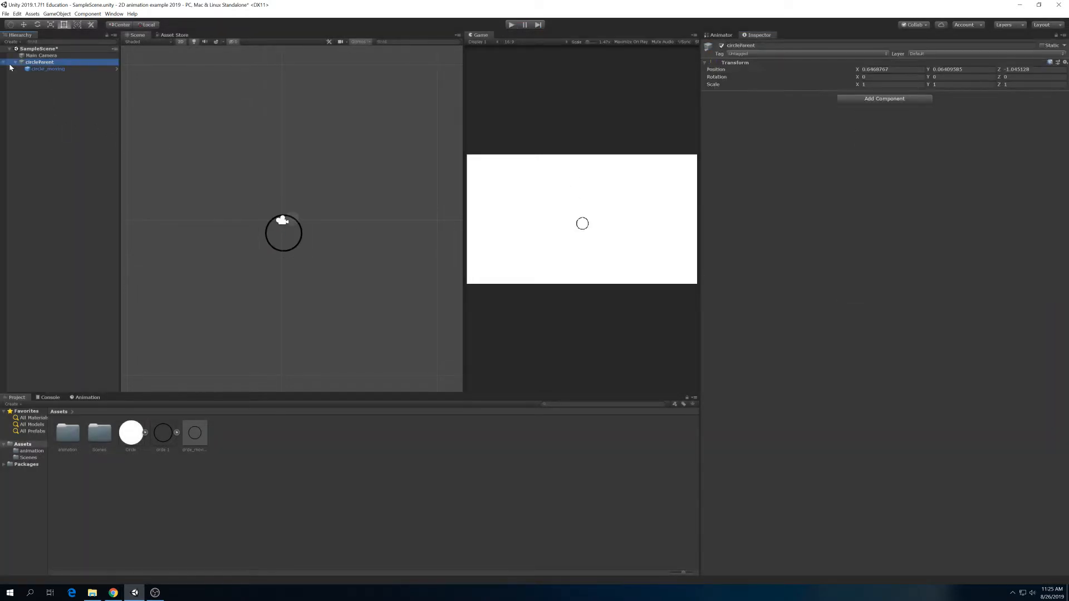
pyautogui.click(15, 62)
pyautogui.moveTo(37, 62); pyautogui.dragTo(281, 458)
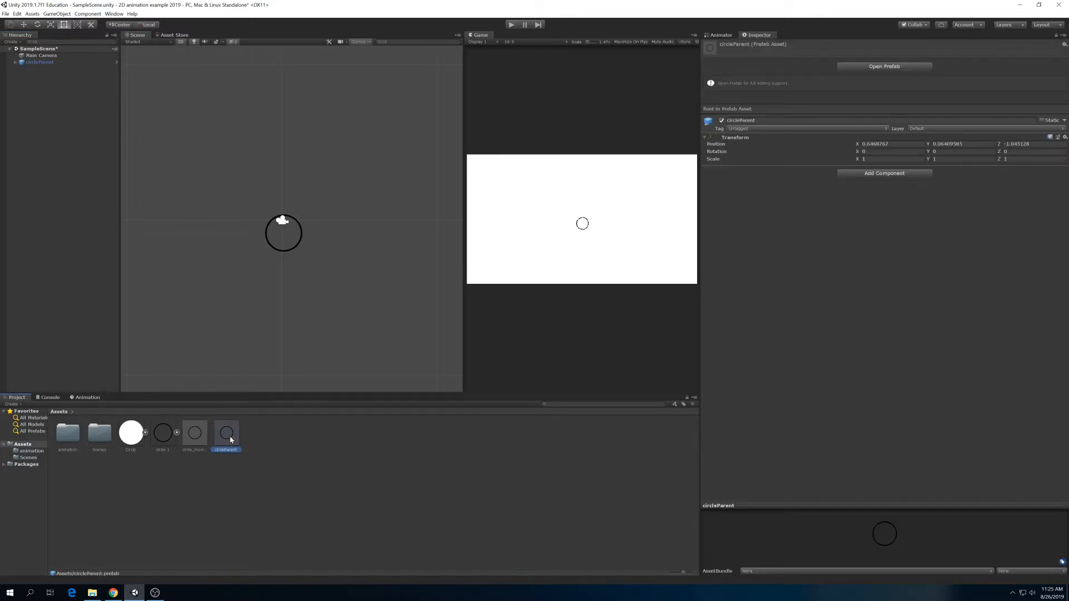
# - Scatter five instances of the circleParent prefab around the existing circle and play-test the scene with them
pyautogui.moveTo(229, 439); pyautogui.dragTo(226, 295)
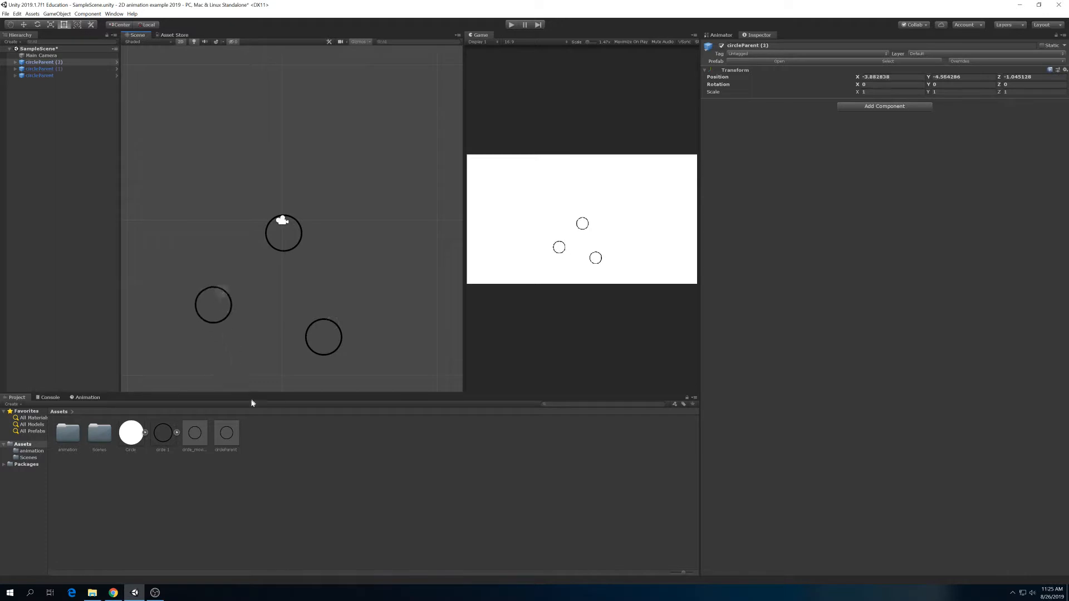
pyautogui.moveTo(240, 429); pyautogui.dragTo(374, 270)
pyautogui.moveTo(240, 429); pyautogui.dragTo(359, 135)
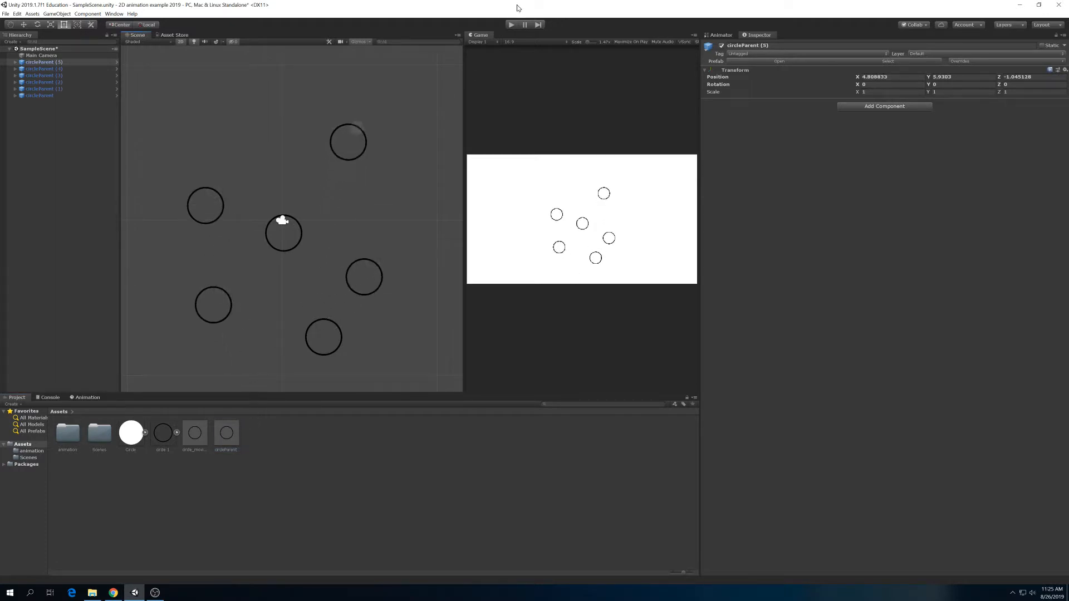
pyautogui.click(512, 25)
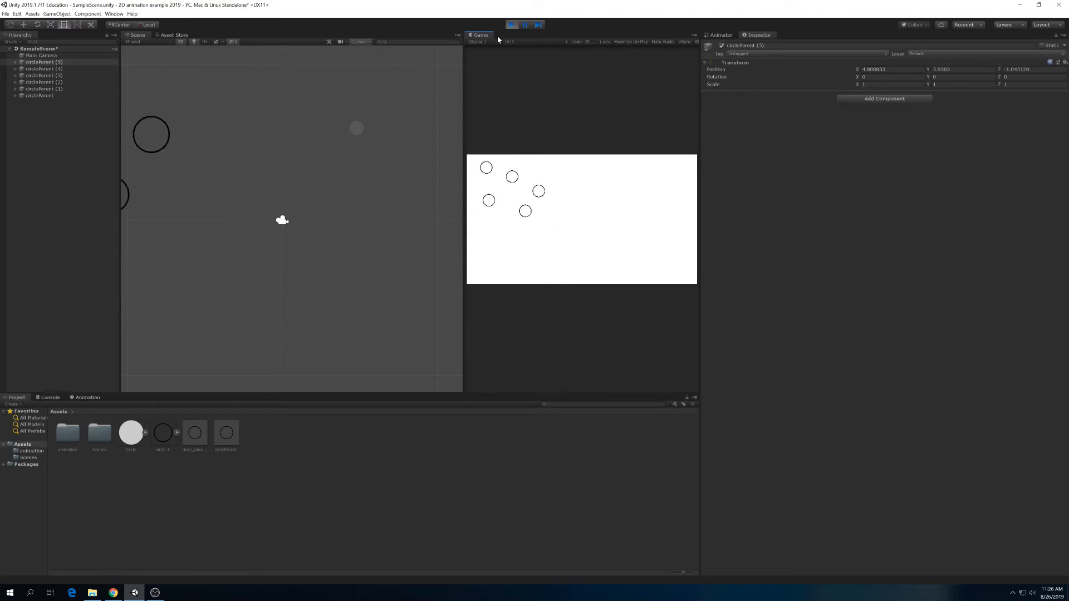
pyautogui.click(511, 24)
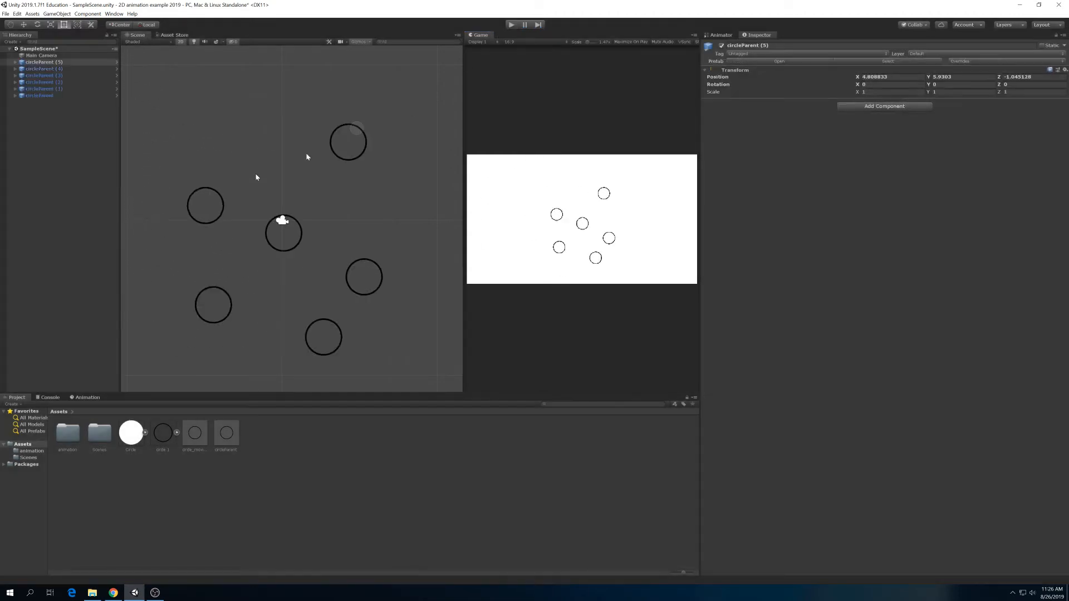
# - Delete the instances circleParent (1) to (5) and select the remaining circleParent
pyautogui.click(42, 95)
pyautogui.click(43, 88)
pyautogui.keyDown('shift'); pyautogui.click(40, 65); pyautogui.keyUp('shift')
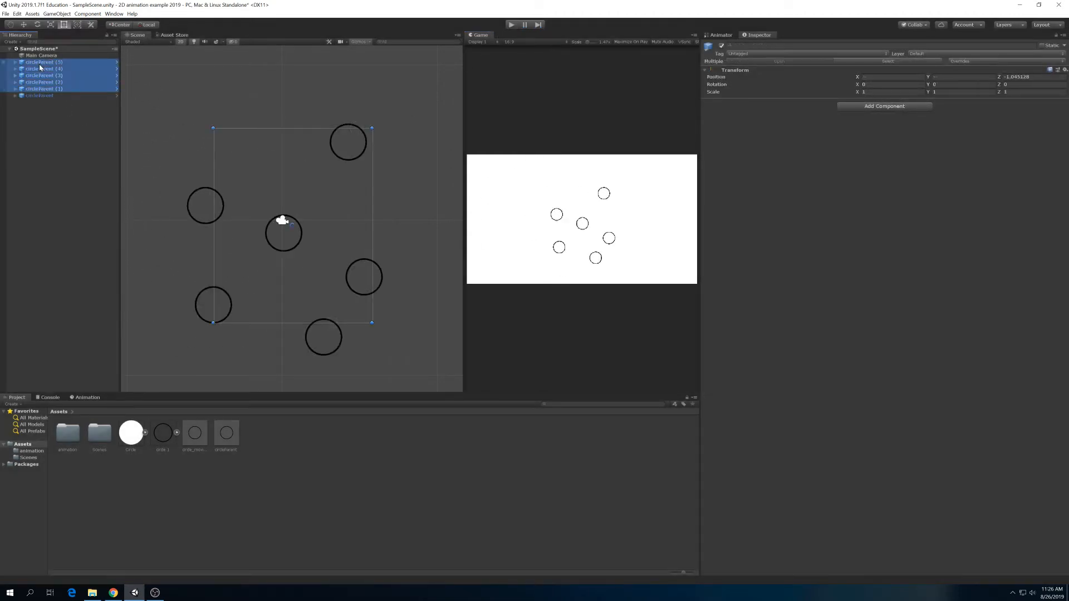
pyautogui.press('Delete')
pyautogui.click(25, 63)
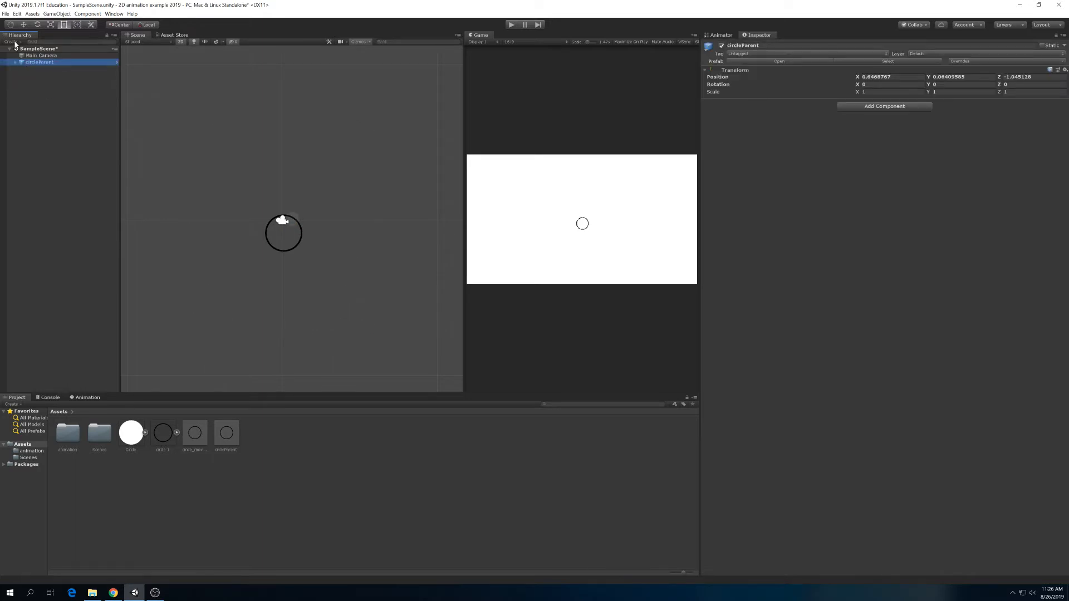
# - Create another empty game object in the scene and frame it in the scene view
pyautogui.click(14, 42)
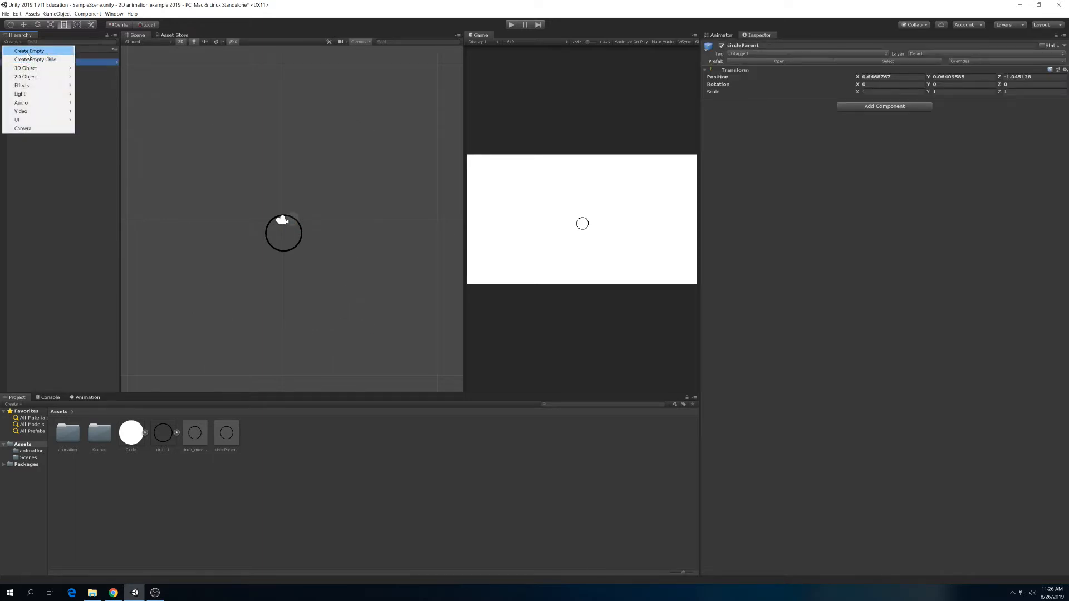
pyautogui.click(28, 51)
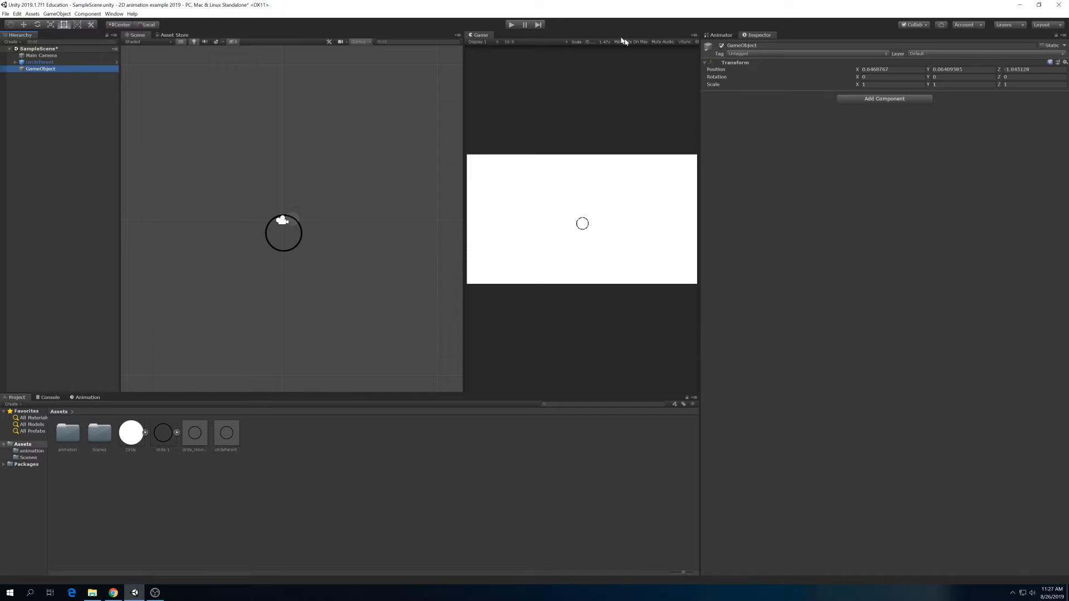
pyautogui.doubleClick(40, 68)
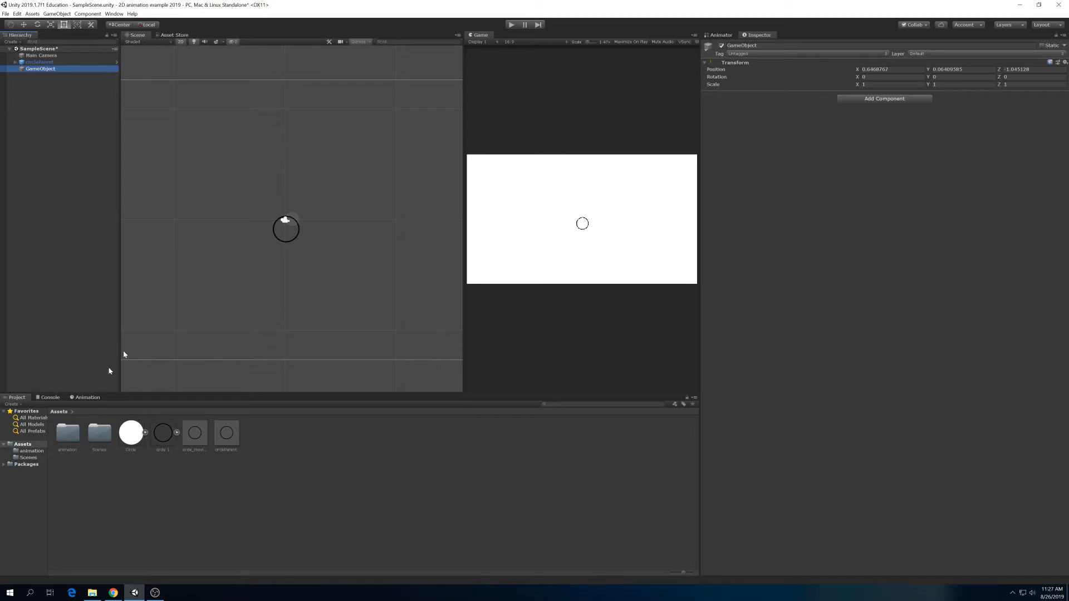
# - Switch to Chrome and review the overview and lesson list of the LinkedIn Learning course Learning Unity 2D Sprites
pyautogui.moveTo(156, 593)
pyautogui.click(113, 592)
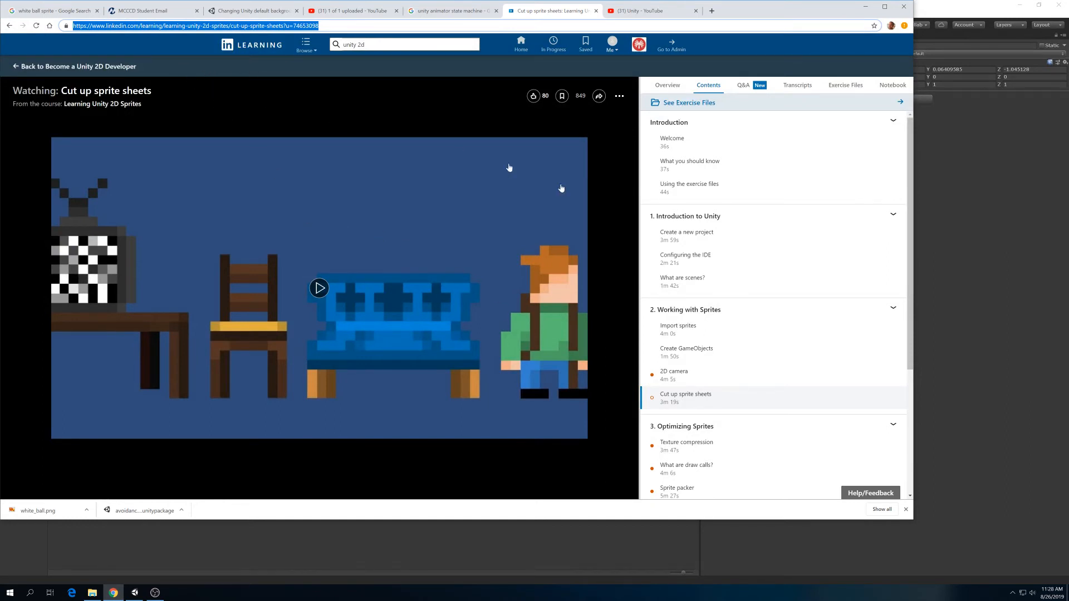
pyautogui.scroll(-1, 752, 208)
pyautogui.scroll(1, 690, 122)
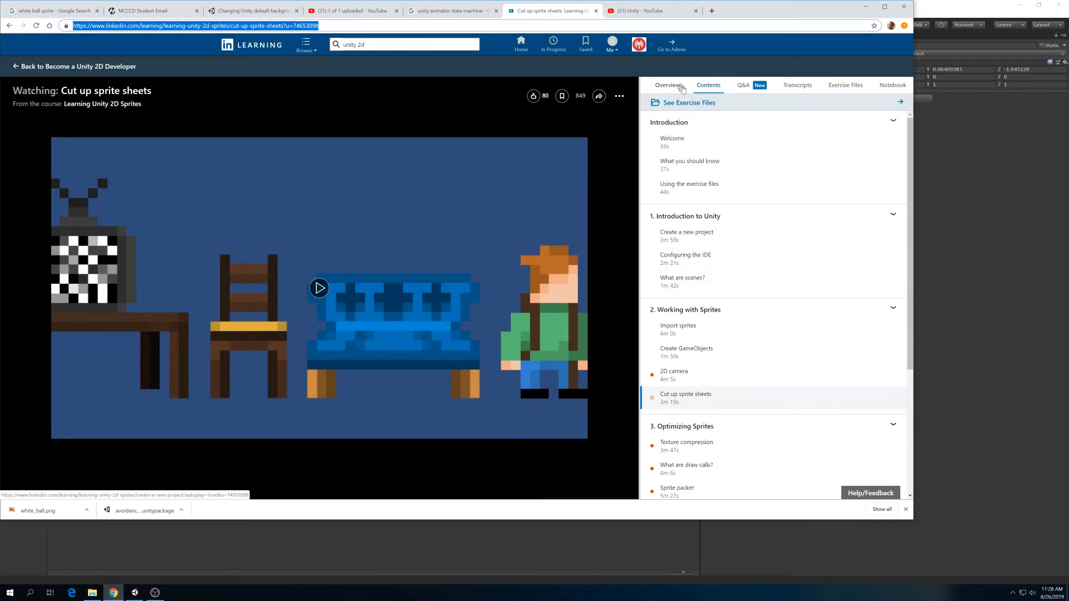
pyautogui.click(682, 88)
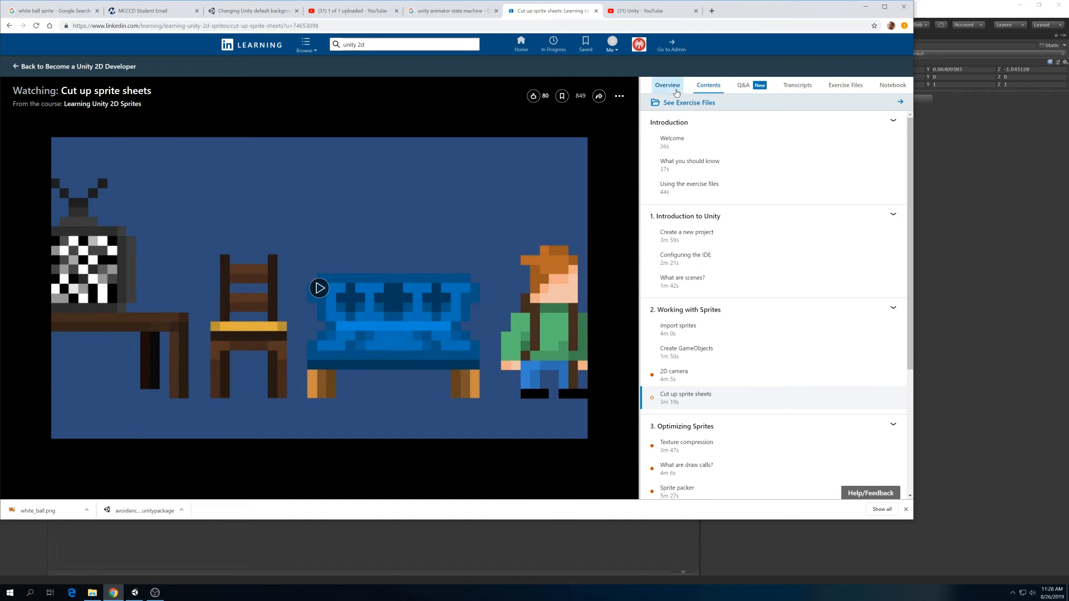
pyautogui.click(710, 91)
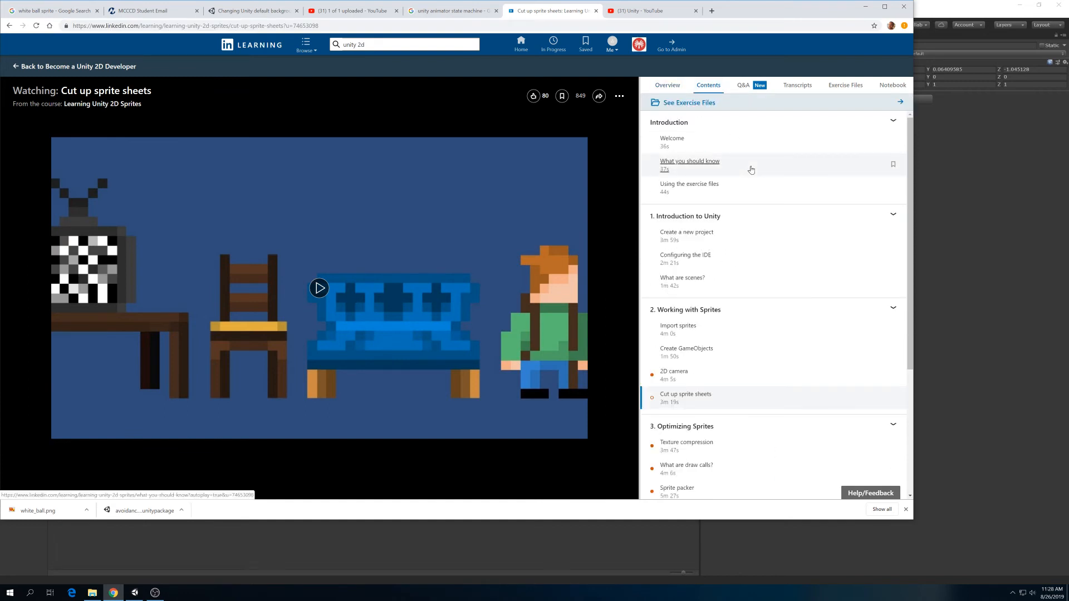
pyautogui.scroll(-3, 751, 170)
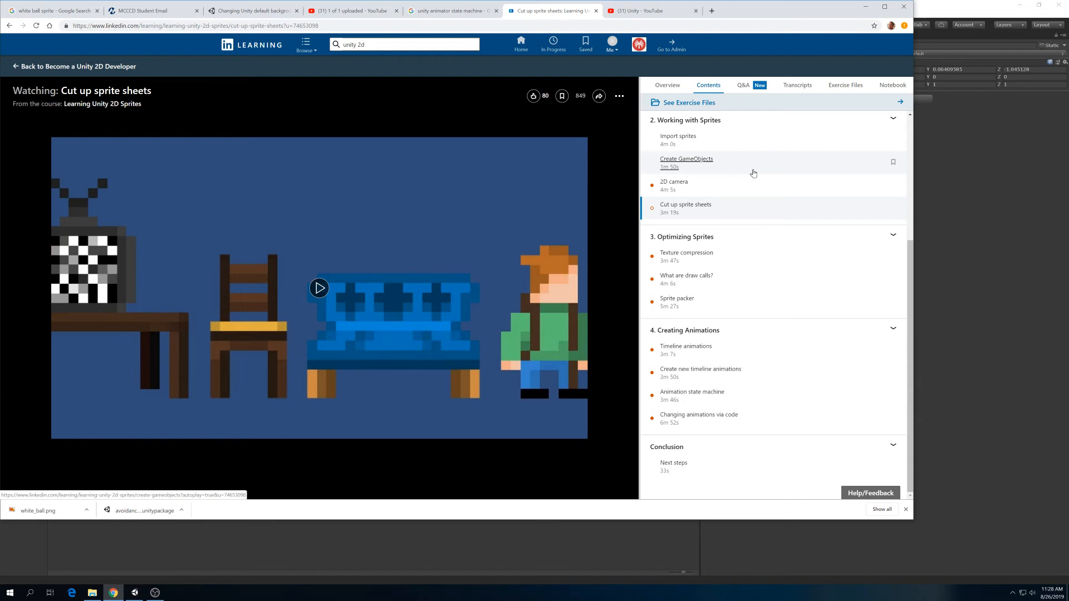
pyautogui.scroll(2, 754, 173)
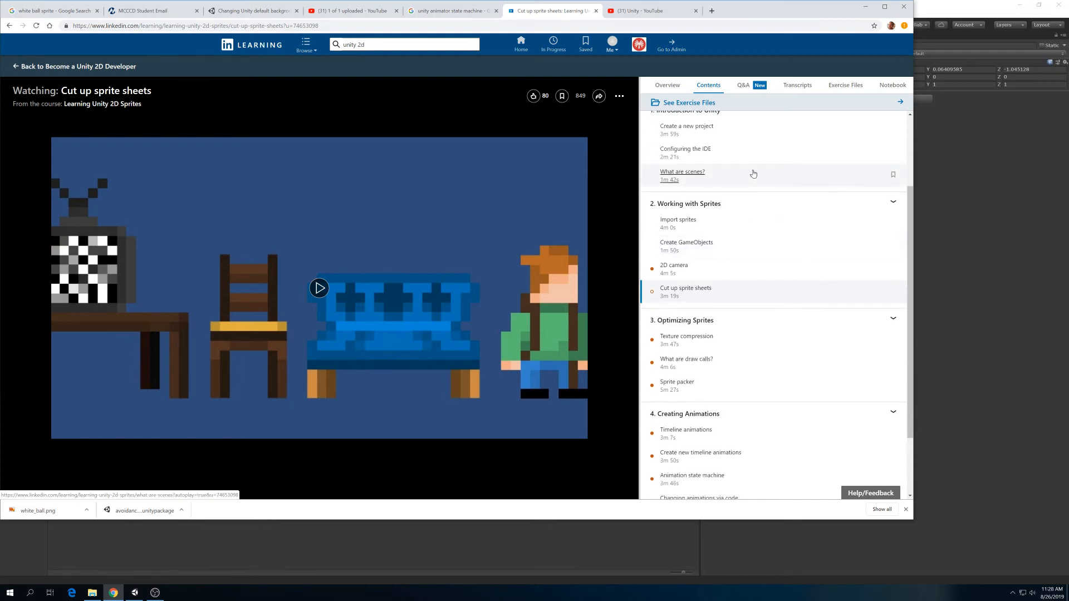
pyautogui.scroll(2, 754, 225)
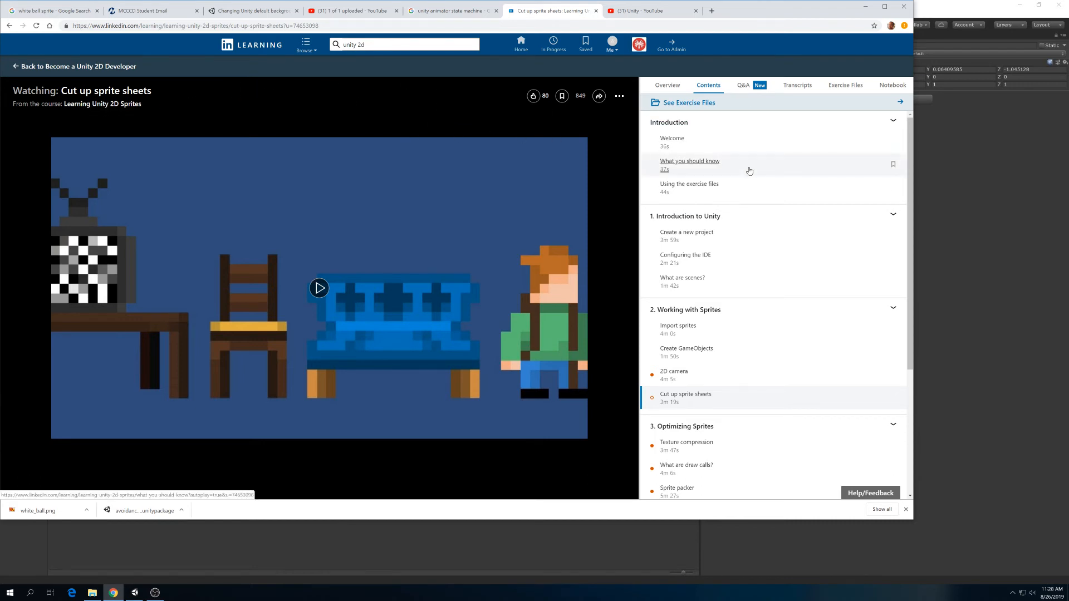
pyautogui.scroll(-2, 749, 171)
pyautogui.scroll(2, 724, 128)
# - Revisit the course details and look through the chapters on working with sprites, optimizing sprites and creating animations
pyautogui.click(665, 85)
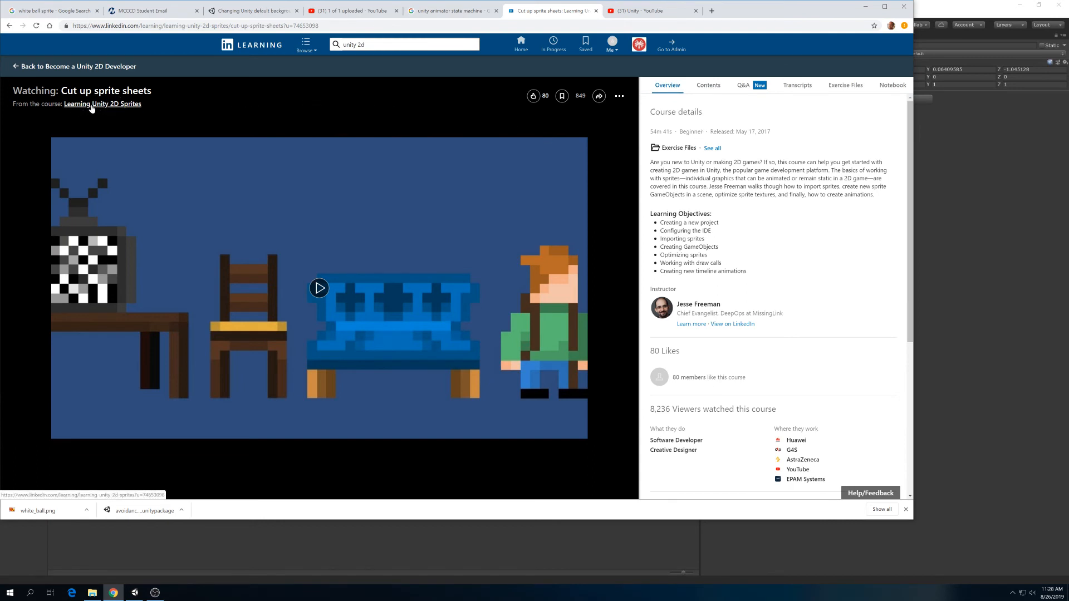
pyautogui.click(707, 85)
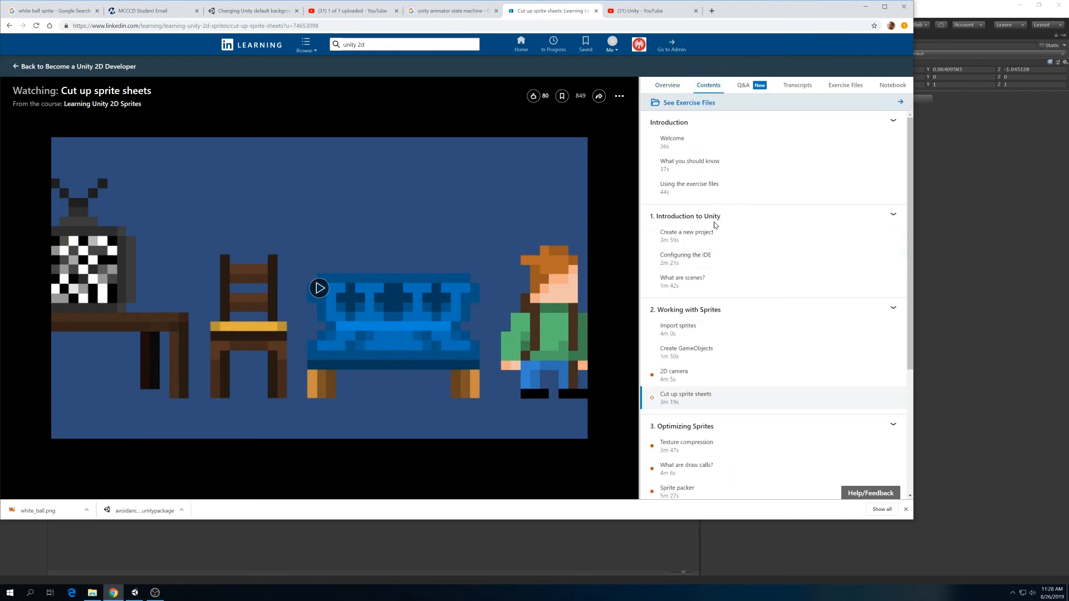
pyautogui.scroll(-2, 702, 282)
pyautogui.scroll(-2, 680, 295)
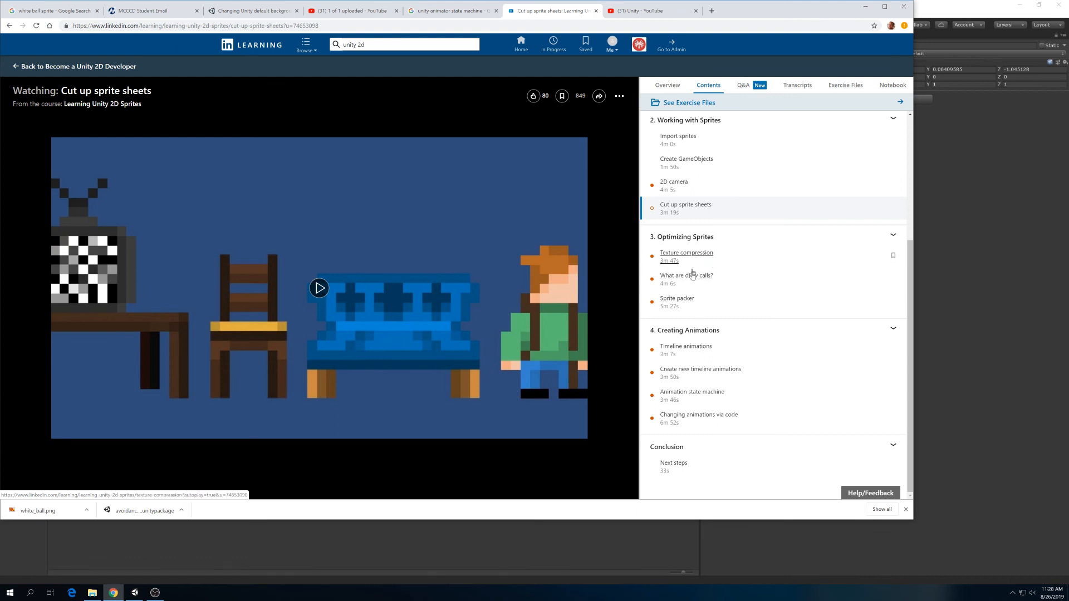
pyautogui.scroll(2, 668, 273)
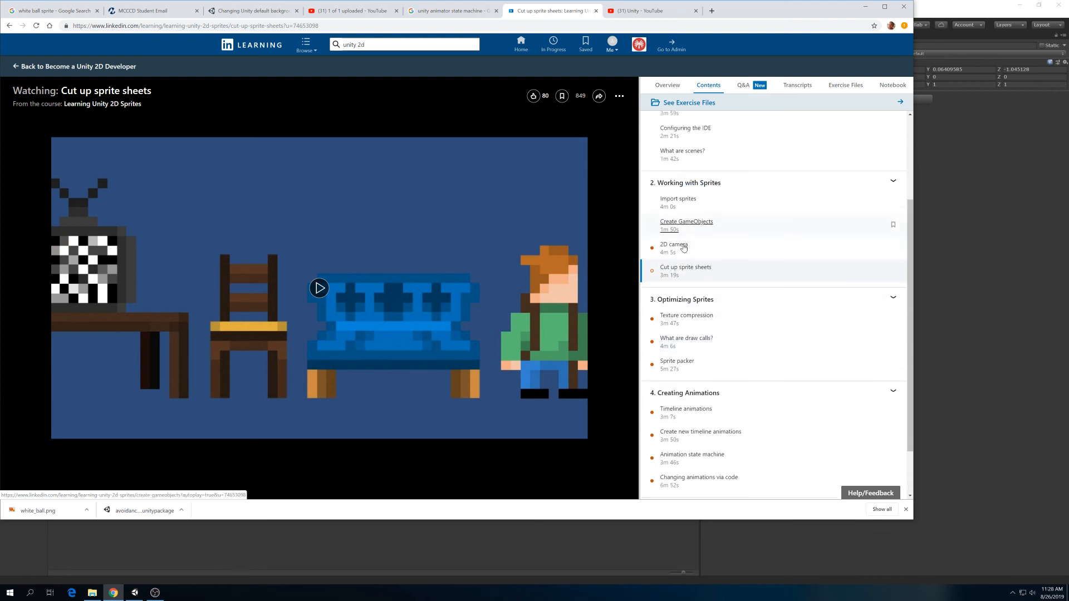
pyautogui.scroll(-2, 662, 262)
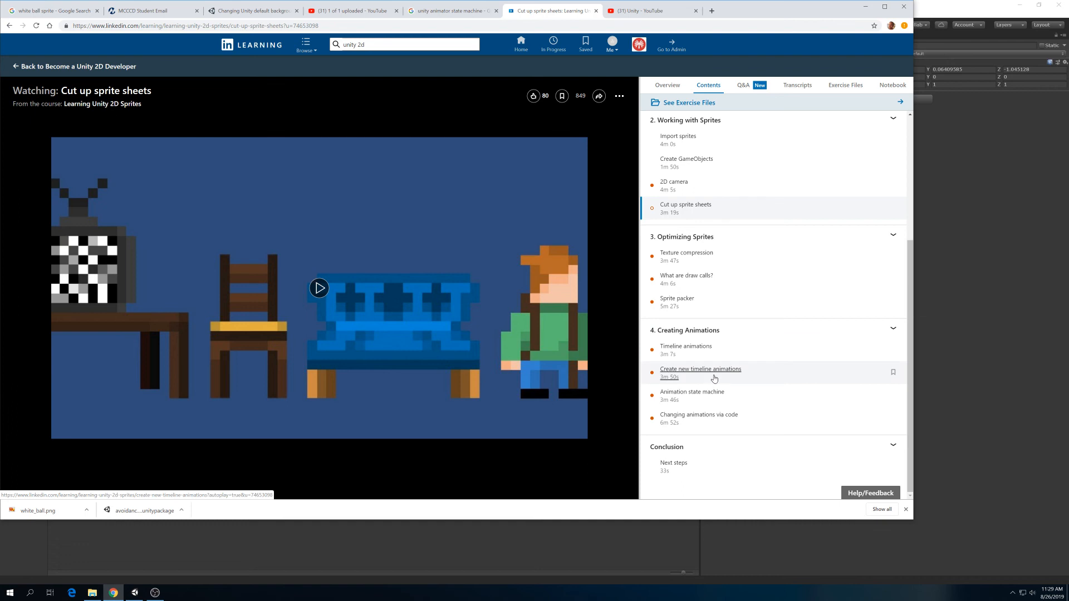